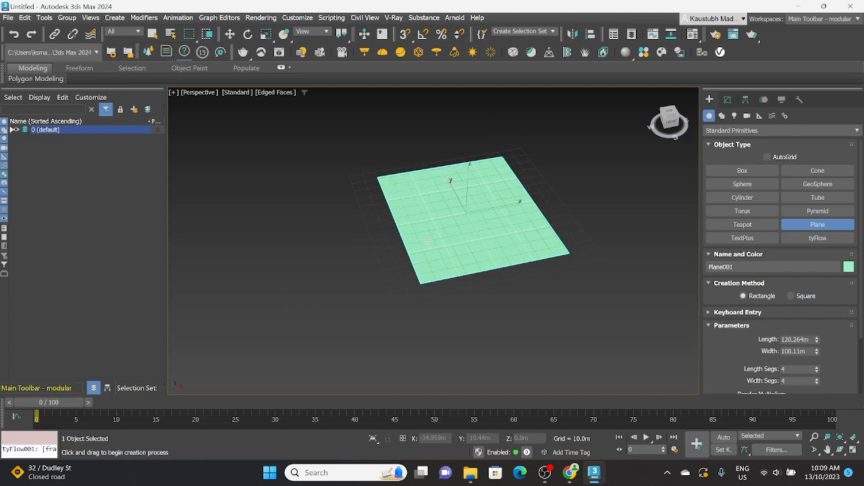
Set the plane's length segments to 20 and its width segments to 10.
scroll(427, 240, up, 5)
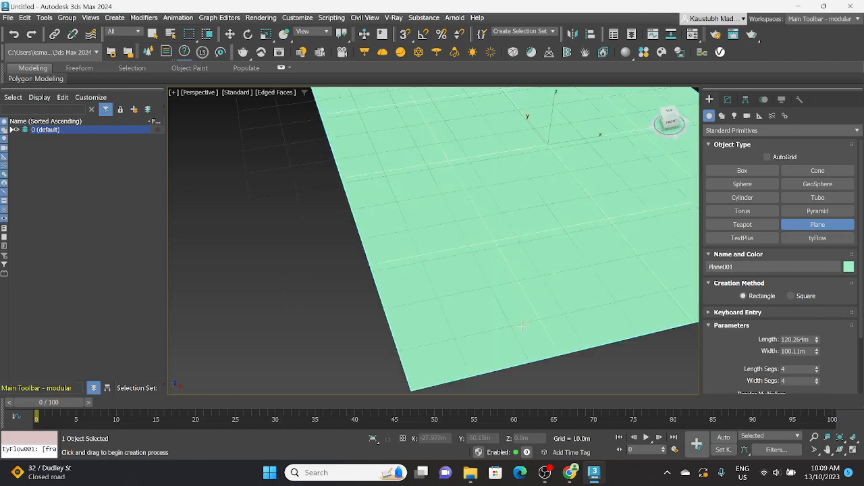
scroll(526, 325, down, 5)
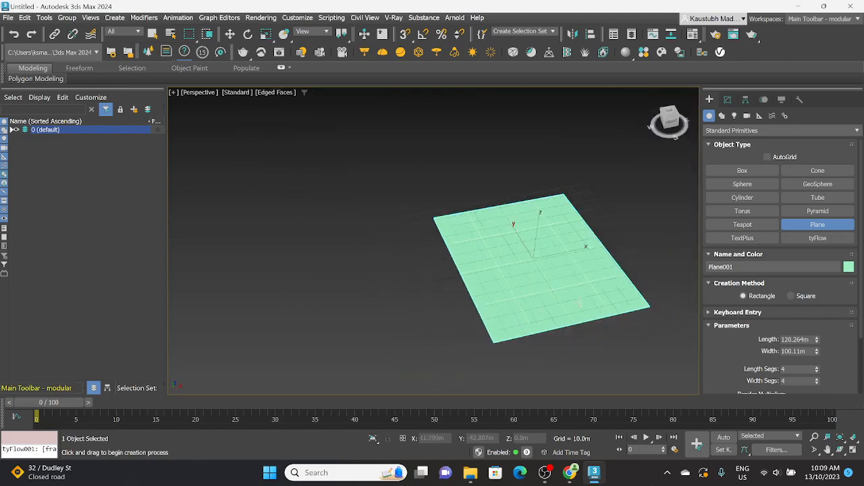
double_click(788, 369)
text(20)
key(Tab)
text(10)
scroll(520, 318, up, 4)
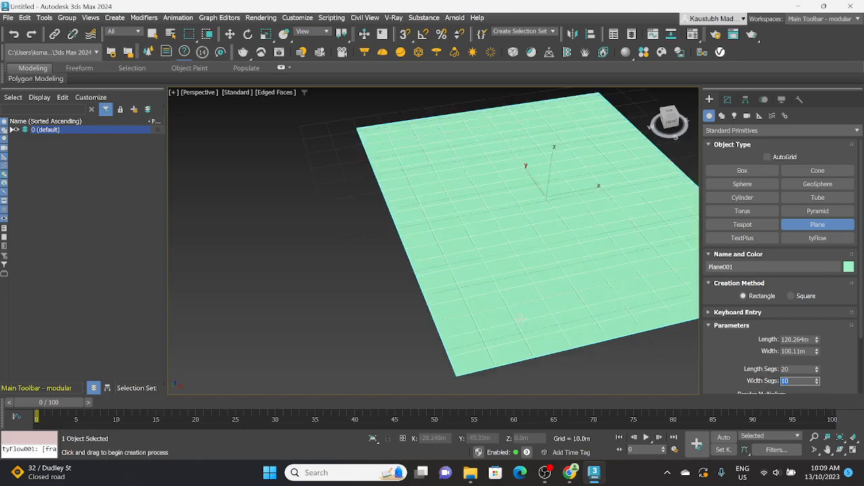
scroll(364, 328, down, 4)
scroll(421, 311, up, 2)
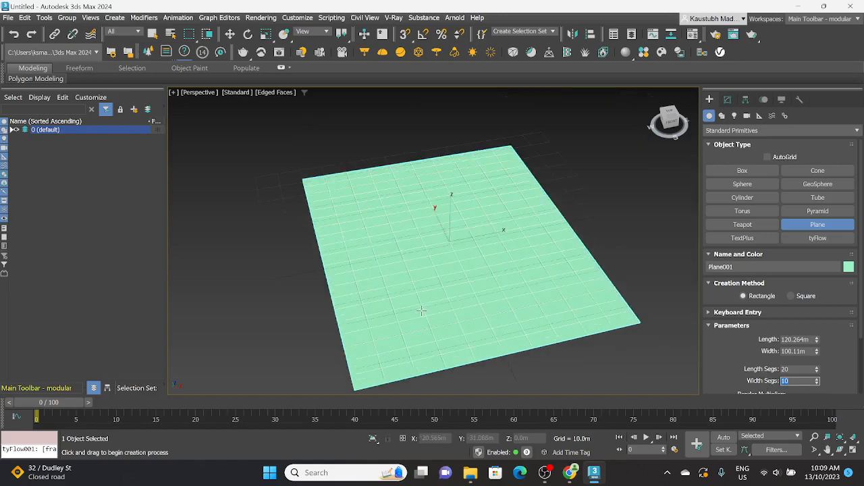
scroll(379, 365, up, 4)
scroll(362, 368, down, 2)
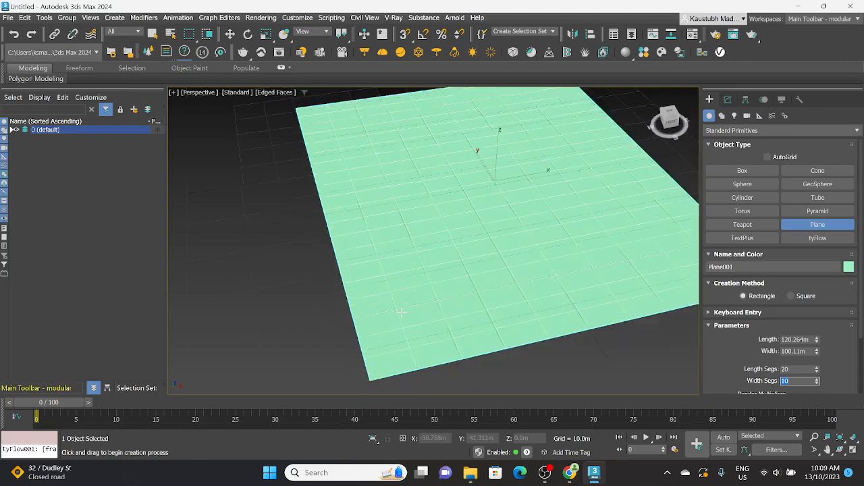
Set both the length and the width of the plane to 220 m.
click(808, 340)
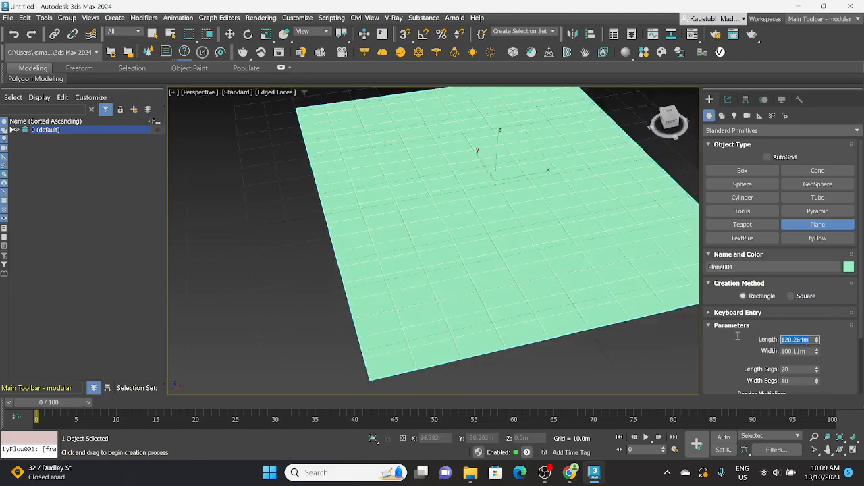
text(220)
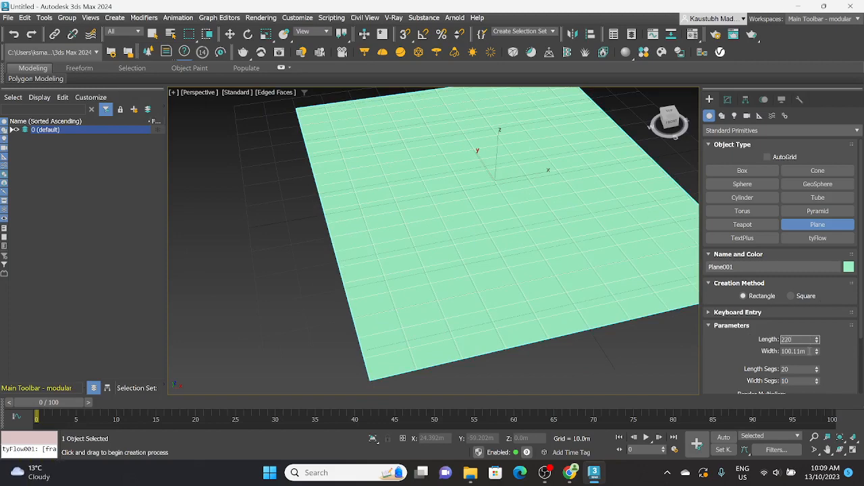
key(Tab)
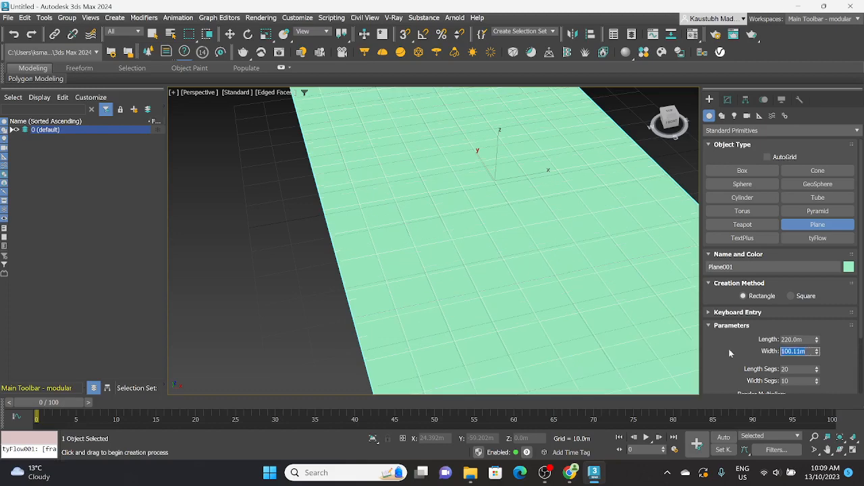
text(220)
key(Return)
scroll(433, 228, down, 5)
scroll(449, 210, up, 4)
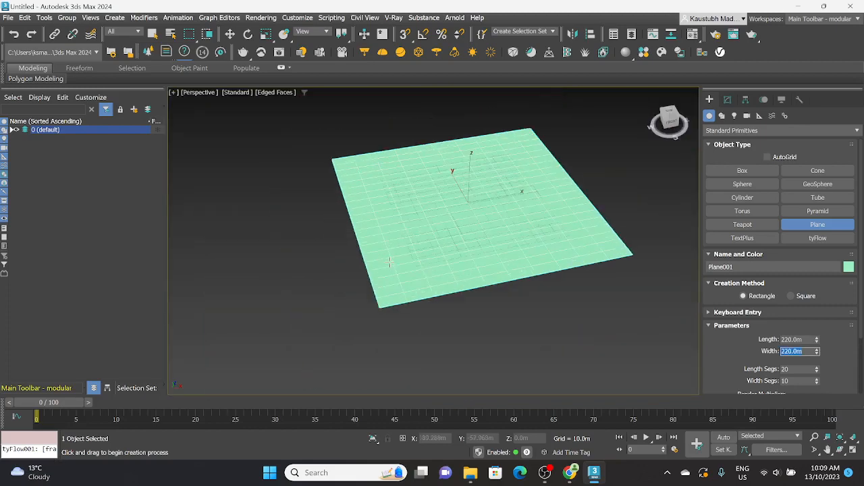
scroll(388, 302, up, 2)
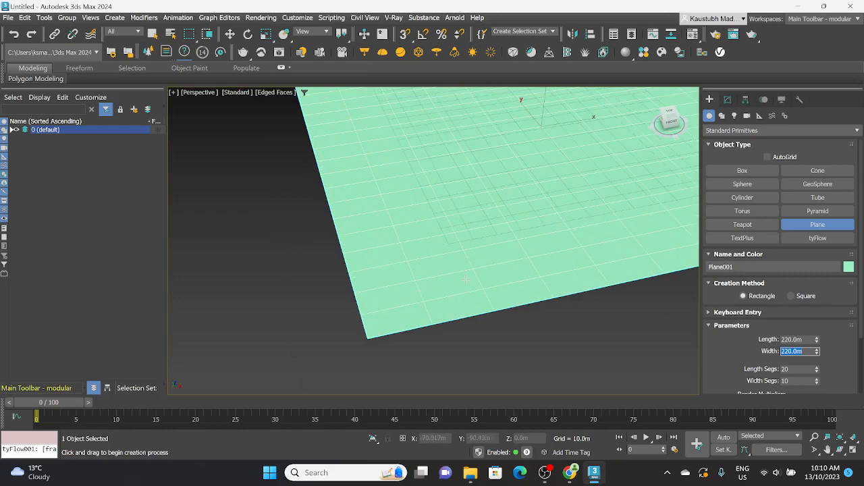
scroll(574, 297, down, 3)
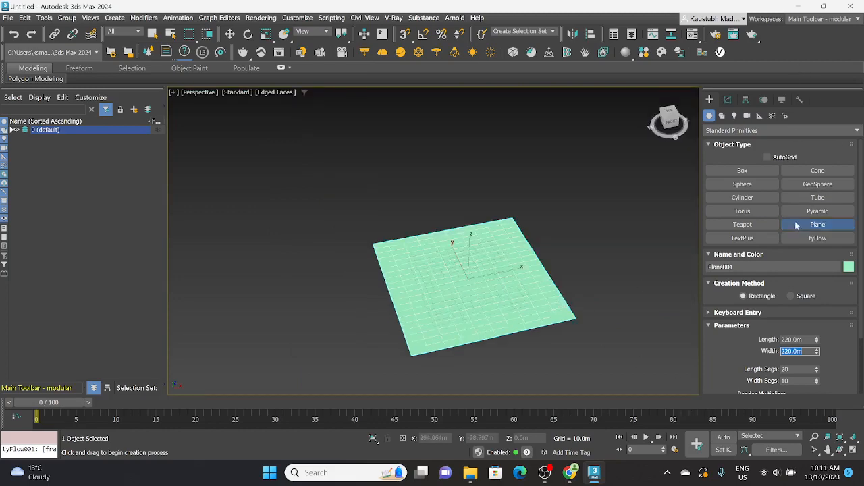
Add an Edit Poly modifier to the plane and activate polygon sub-object selection.
click(594, 181)
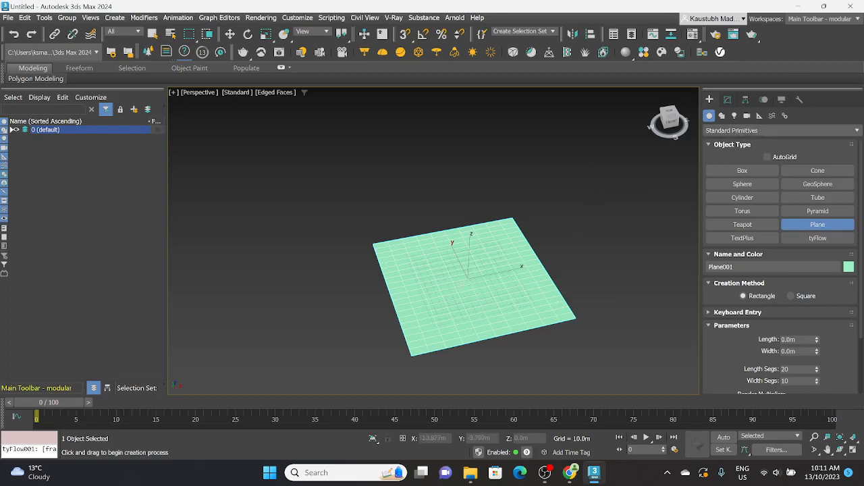
scroll(473, 278, up, 3)
scroll(488, 275, down, 2)
mouse_move(494, 268)
alt+middle_down()
mouse_move(480, 259)
mouse_move(467, 268)
mouse_move(485, 269)
alt+middle_up()
click(740, 131)
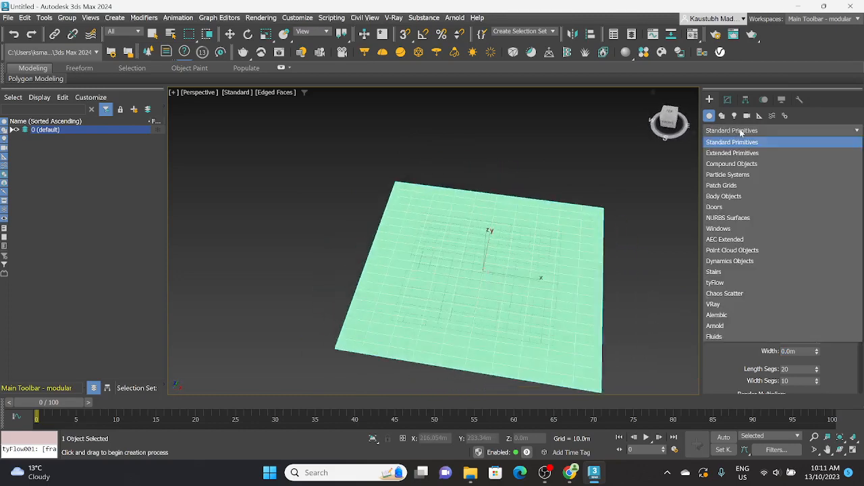
click(741, 131)
click(727, 99)
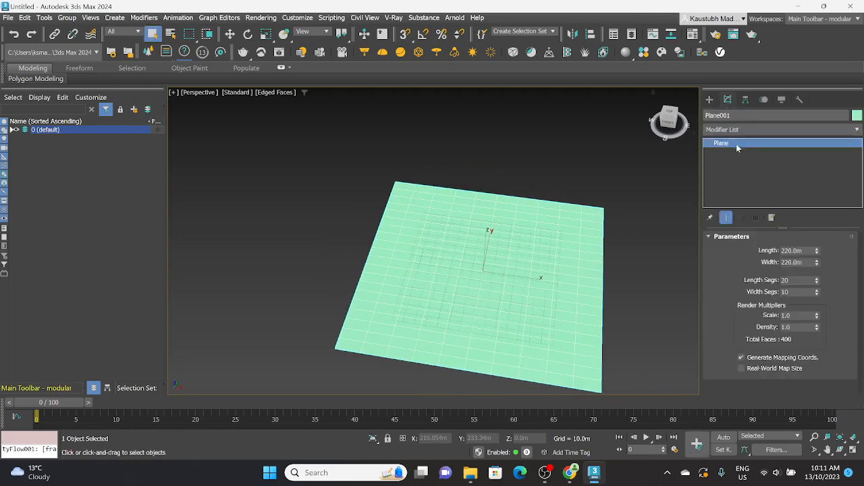
click(746, 129)
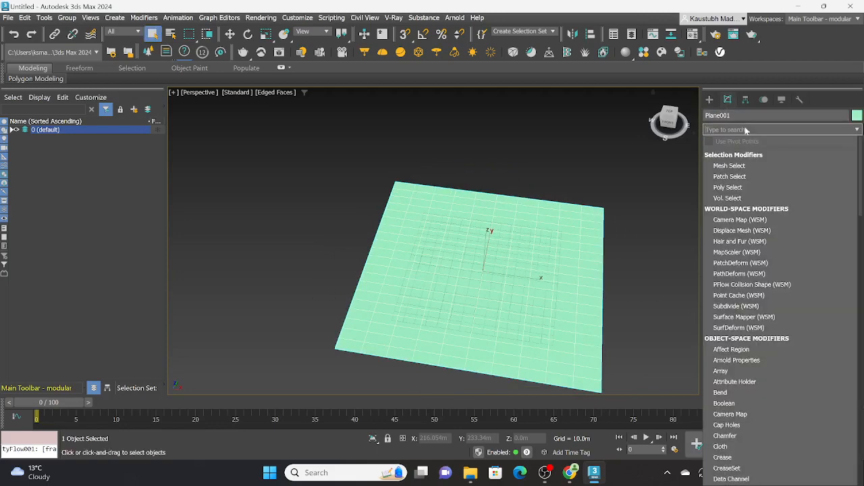
text(EDIT)
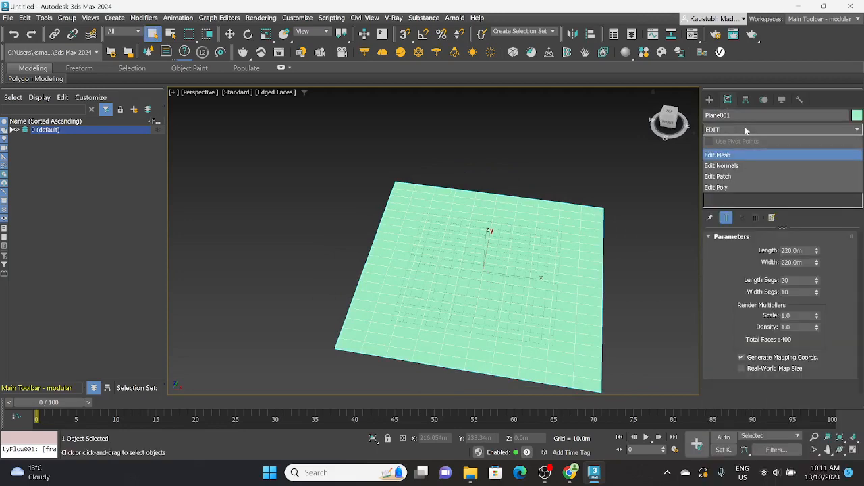
click(740, 186)
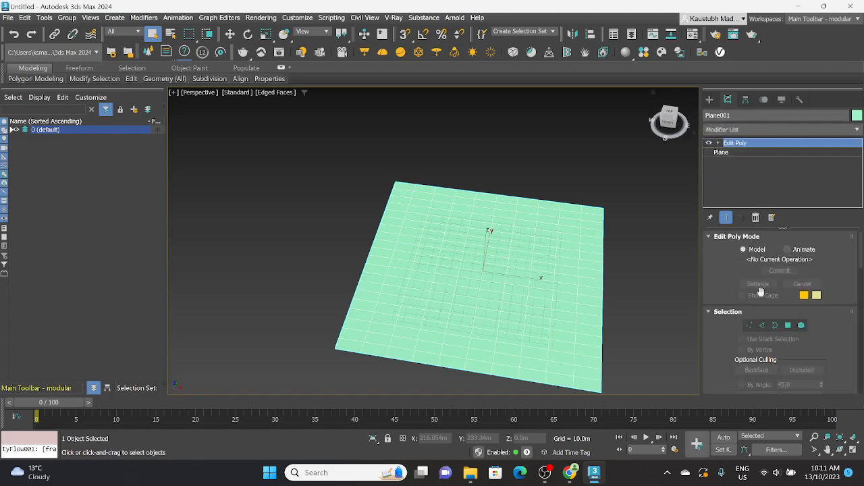
click(789, 326)
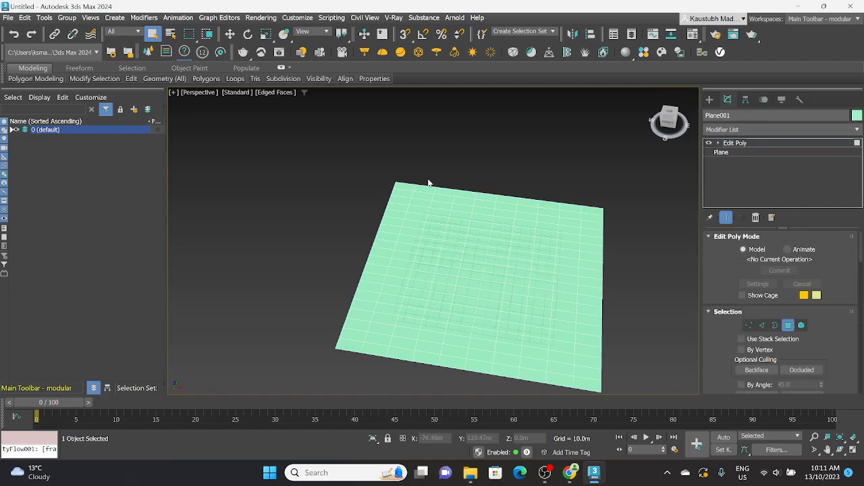
Show the four-viewport layout and select all of the plane's polygons in the Top view.
drag(428, 183, 412, 251)
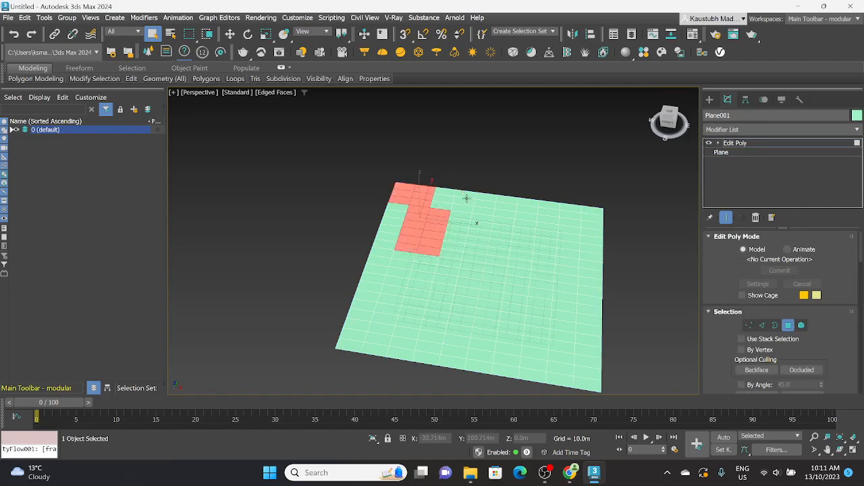
click(502, 158)
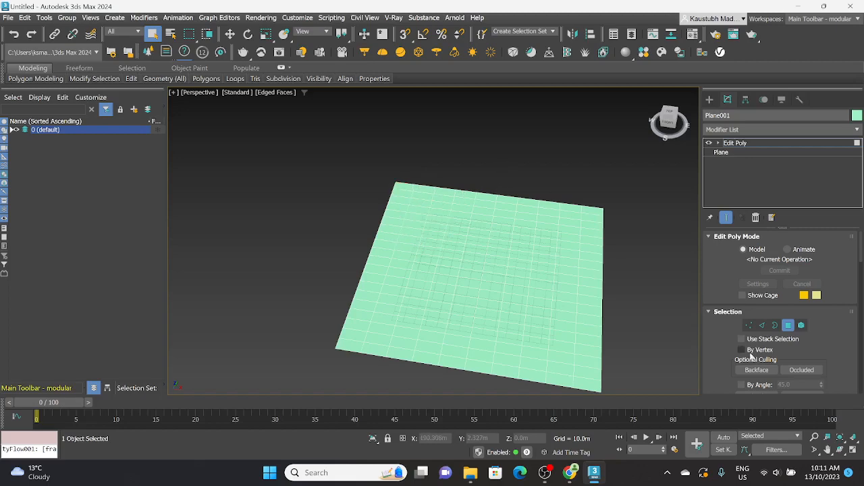
click(853, 453)
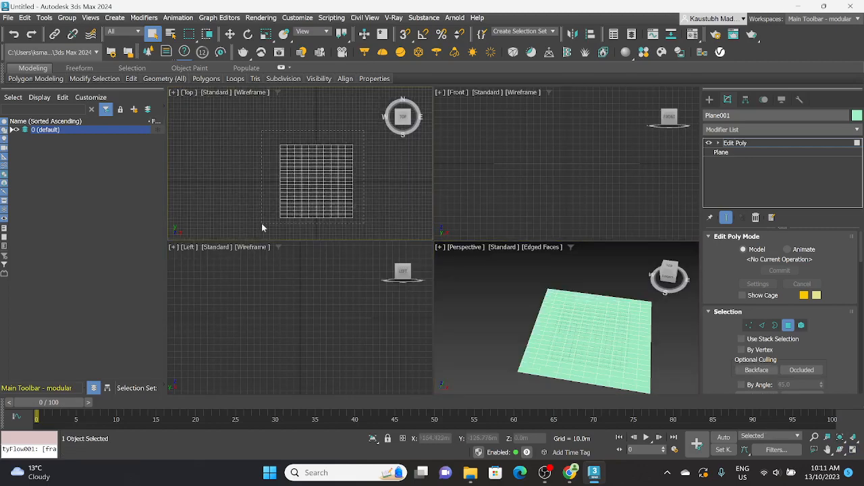
key(ctrl+a)
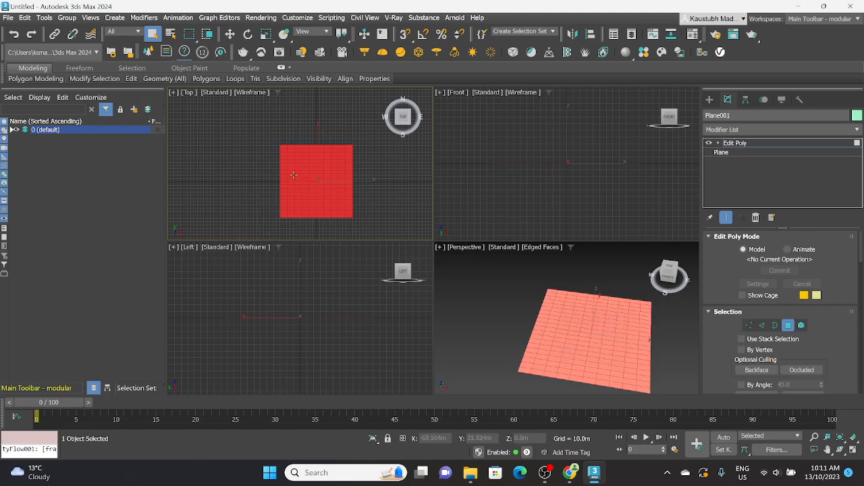
Try to deselect a horizontal row of polygons near the plane's upper edge in the Top view.
scroll(294, 175, up, 4)
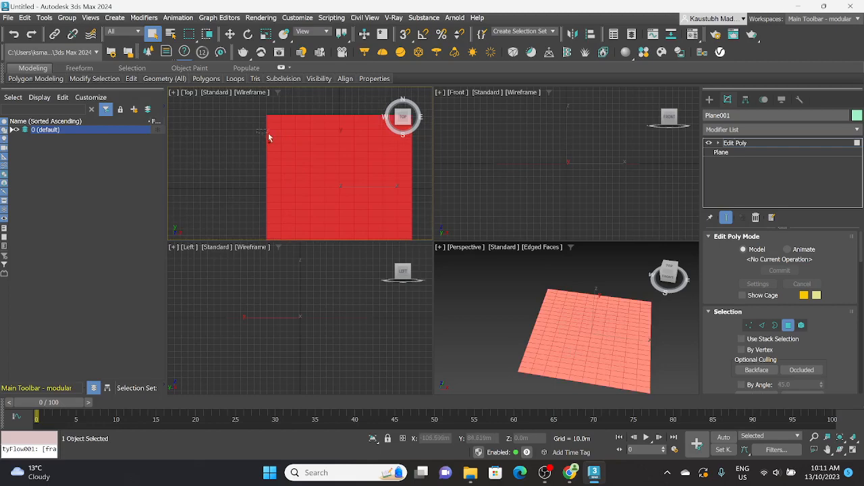
drag(257, 129, 414, 147)
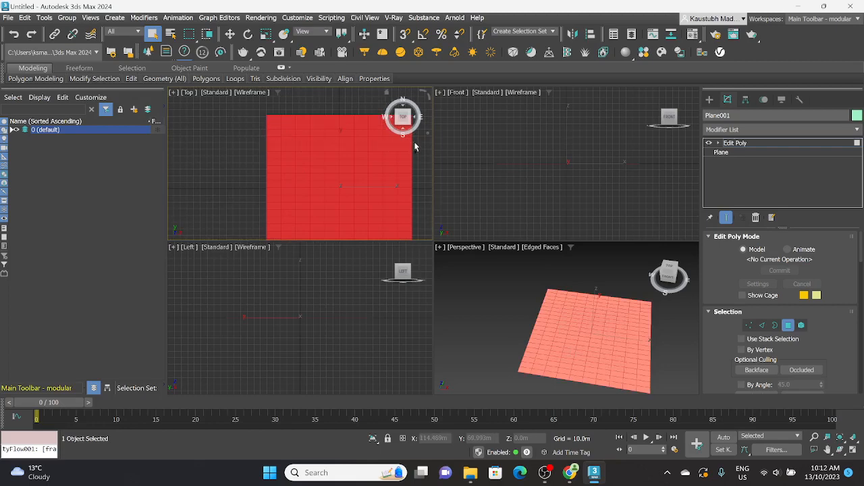
scroll(196, 177, down, 4)
scroll(233, 158, up, 4)
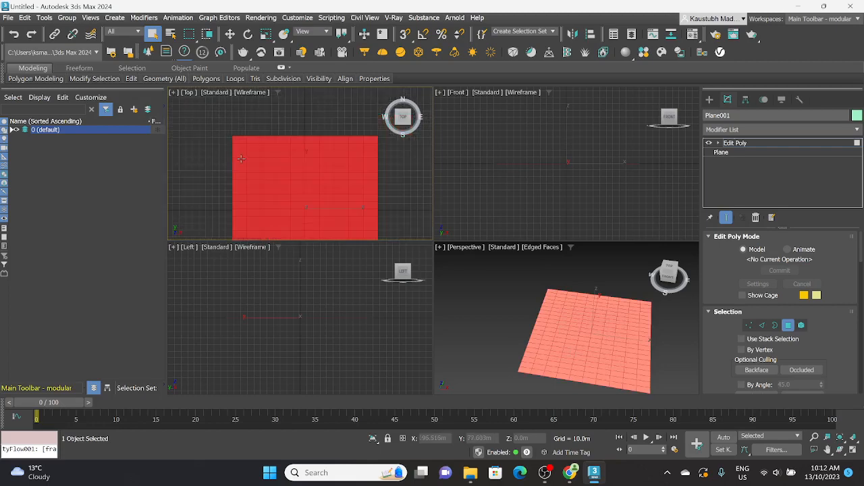
click(242, 155)
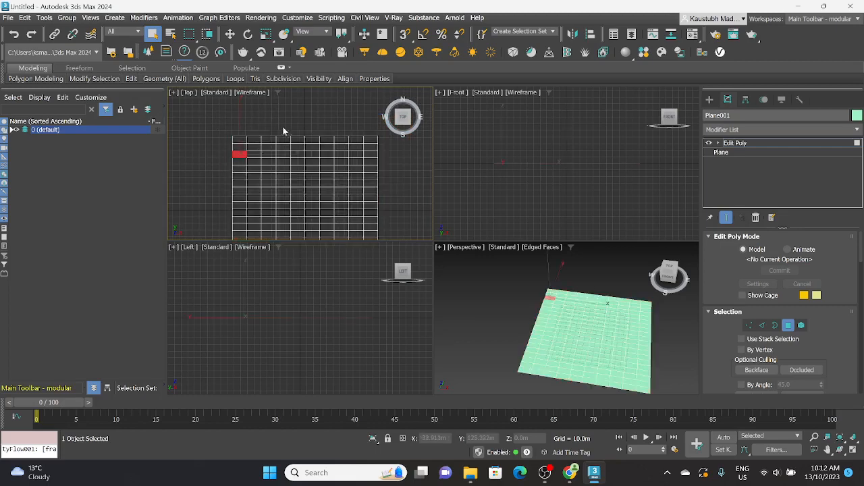
click(336, 125)
scroll(338, 123, down, 3)
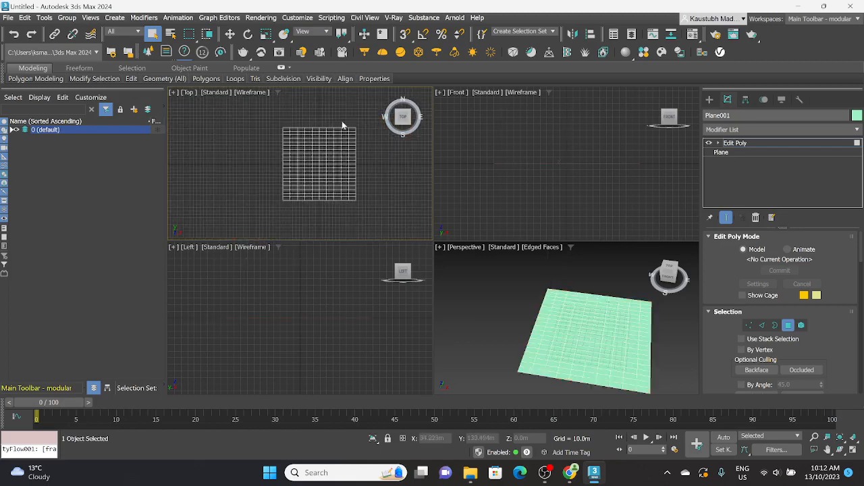
scroll(529, 295, down, 2)
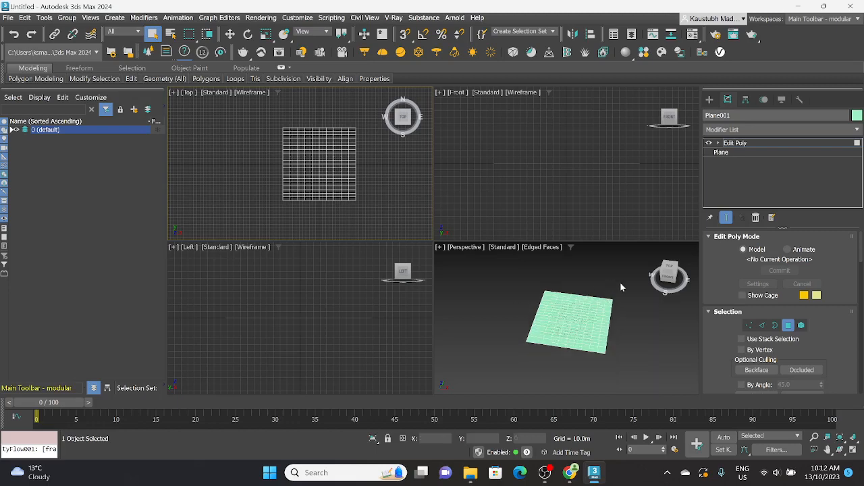
Select every polygon of the plane and frame the whole plane in the Top view.
key(ctrl+a)
scroll(291, 158, up, 5)
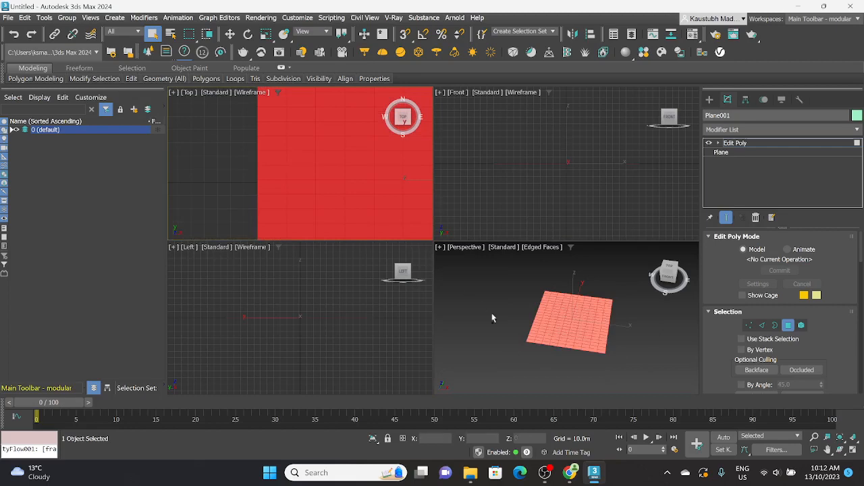
right_click(539, 339)
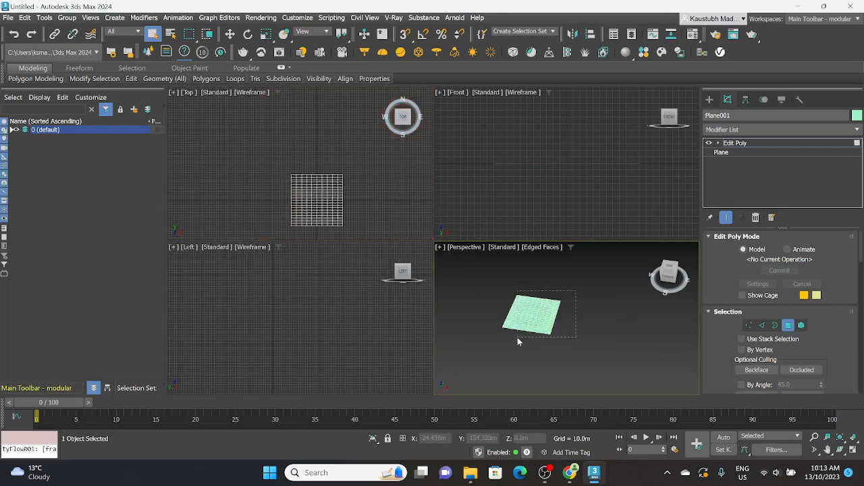
key(ctrl+a)
scroll(290, 183, up, 4)
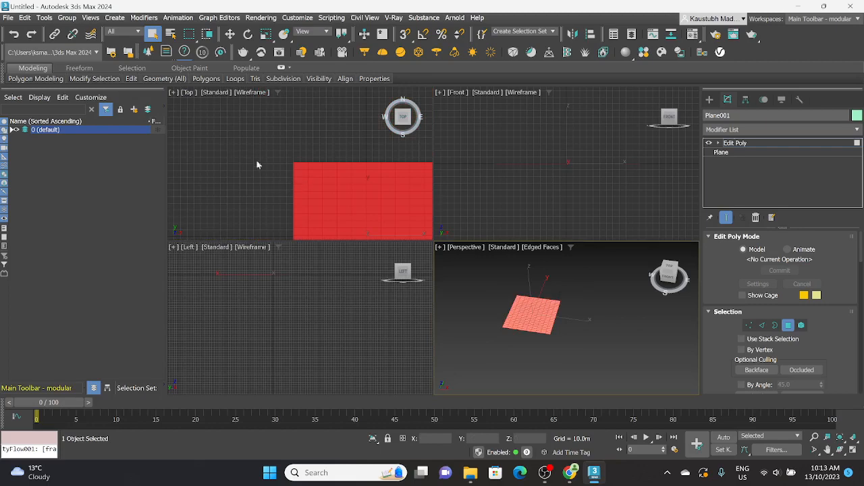
scroll(250, 168, down, 4)
scroll(270, 177, up, 7)
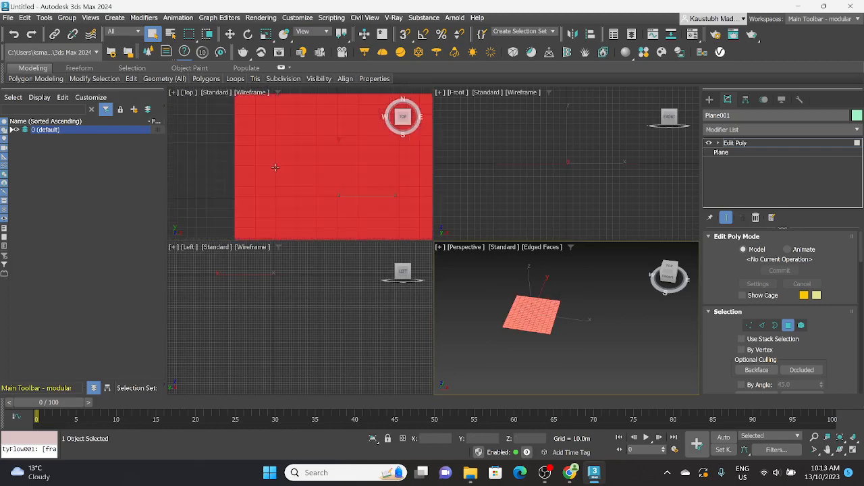
scroll(286, 162, down, 2)
scroll(286, 162, down, 2)
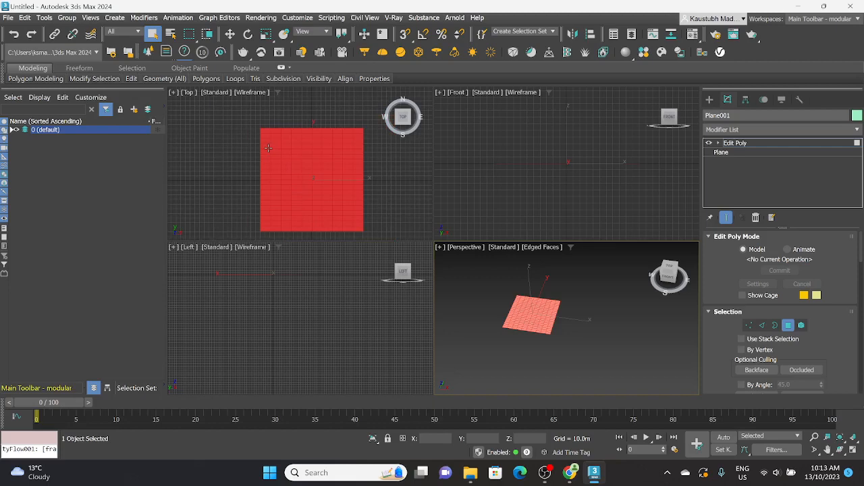
Remove two adjacent horizontal rows of polygons near the plane's upper edge from the selection in the Top view.
key(super+space)
drag(259, 144, 370, 153)
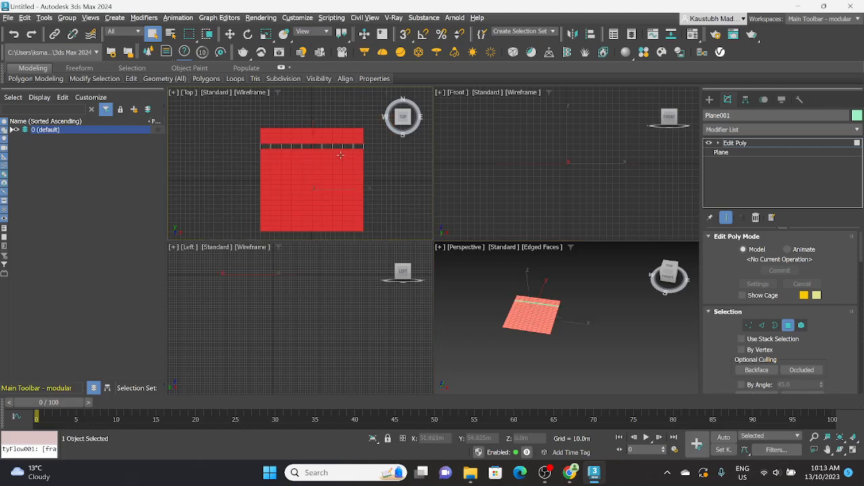
ctrl+drag(257, 155, 366, 156)
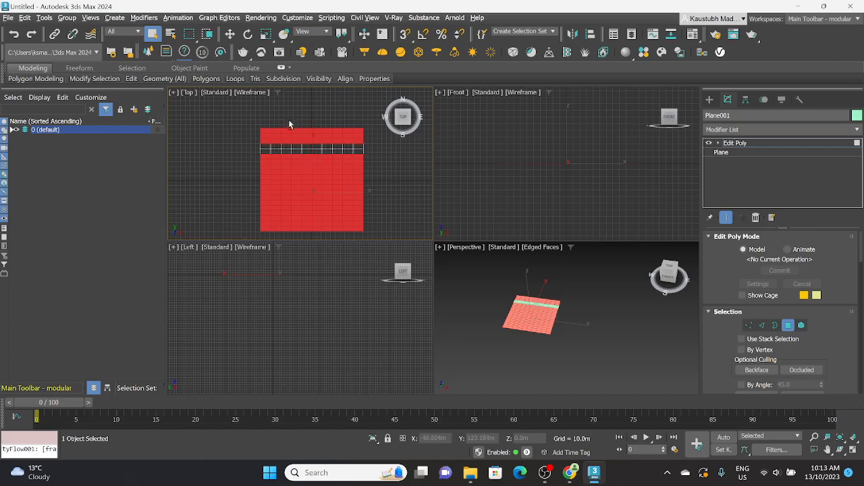
In the Top view, deselect two full-height vertical polygon strips, a short strip at the upper edge and a horizontal strip linking the vertical ones.
drag(288, 122, 285, 241)
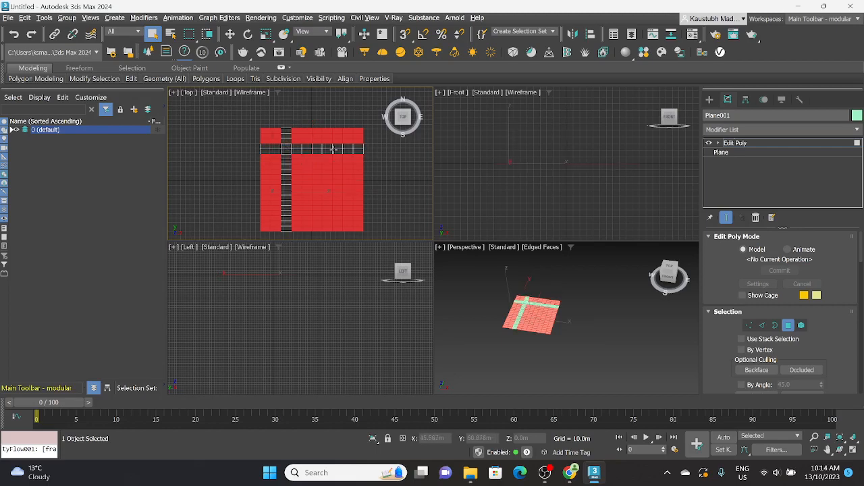
ctrl+drag(341, 149, 337, 237)
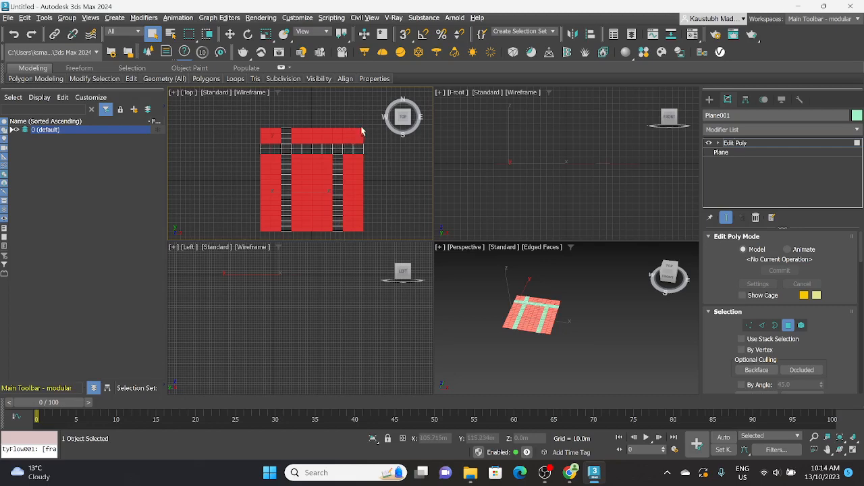
ctrl+drag(314, 120, 315, 145)
alt+drag(308, 201, 313, 212)
alt+drag(286, 192, 331, 200)
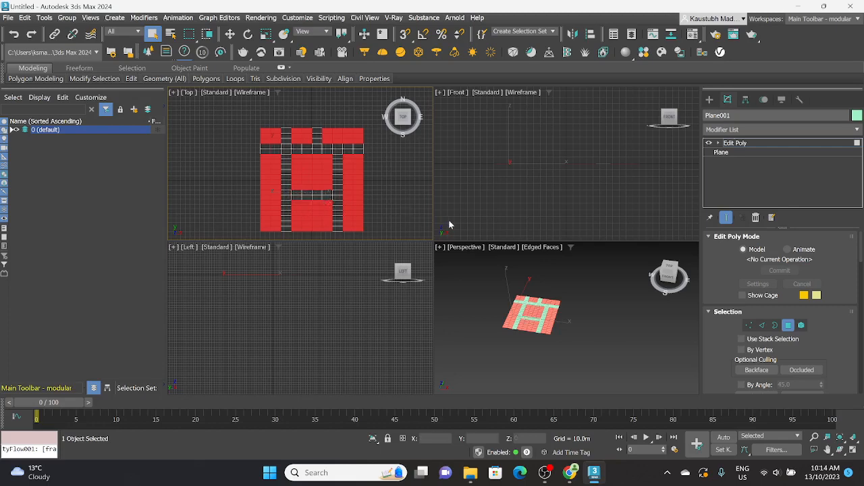
Apply the Greeble modifier to the plane's selected polygons.
scroll(579, 318, up, 5)
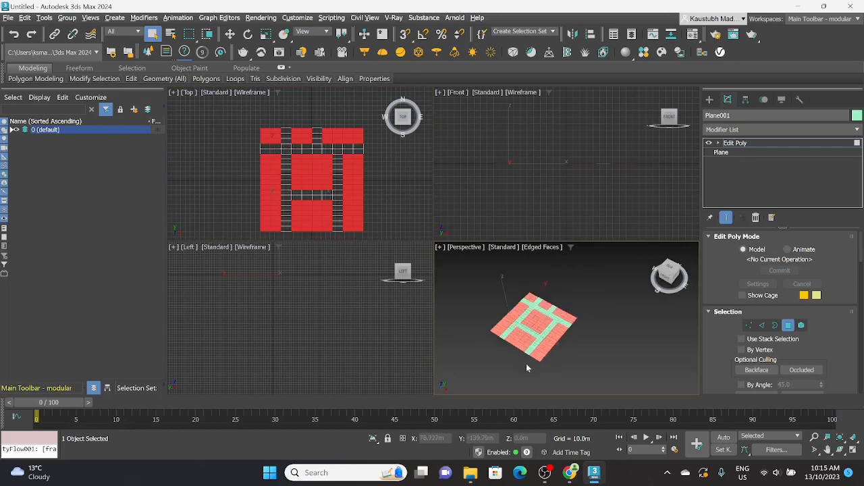
scroll(531, 367, up, 4)
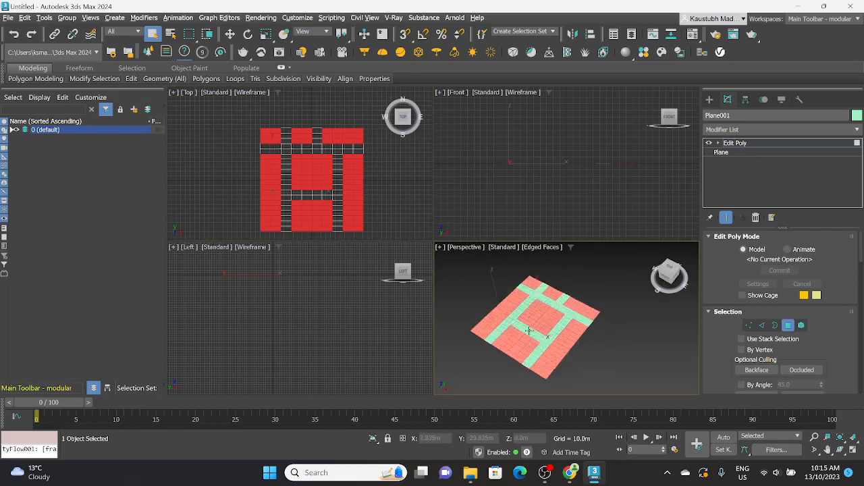
click(751, 130)
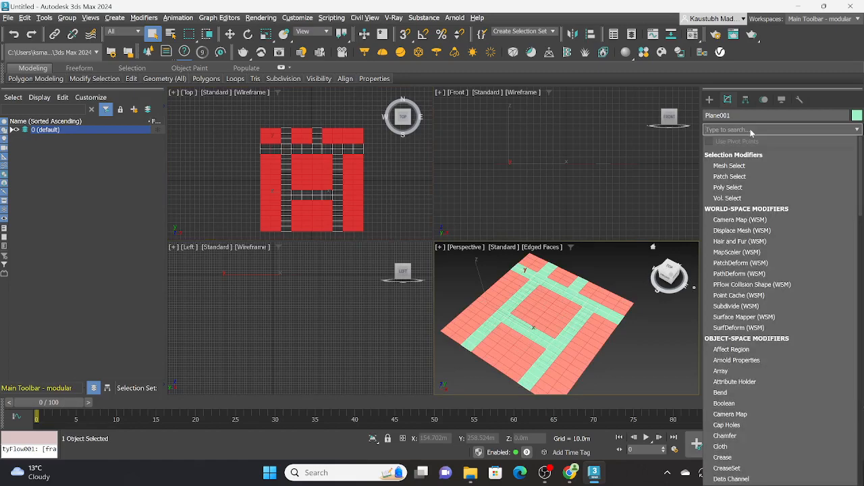
text(GREE)
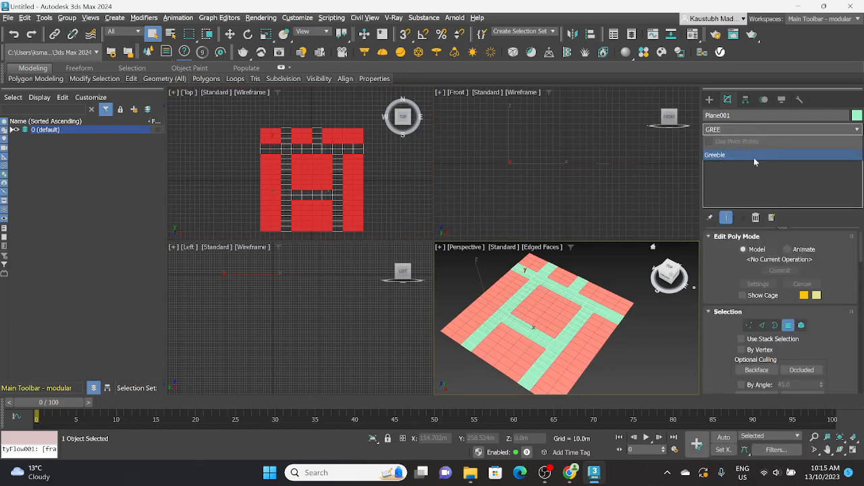
click(754, 156)
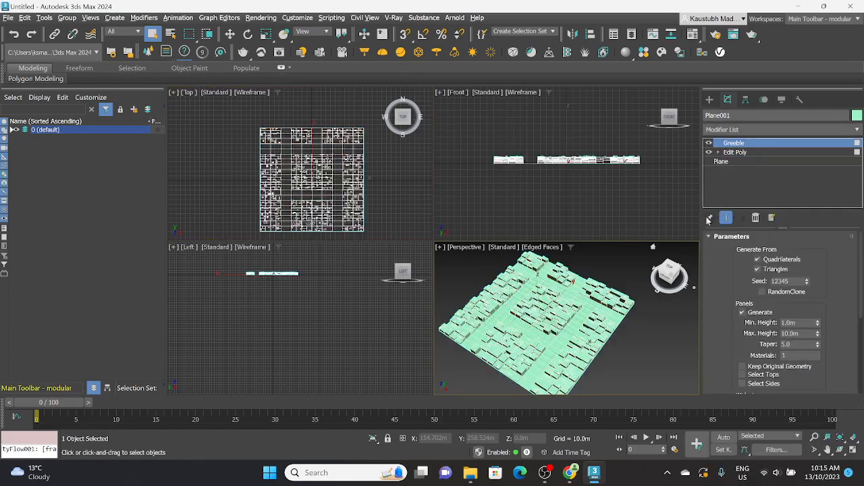
Turn off widget generation in the Greeble modifier so only plain panel blocks are generated.
key(z)
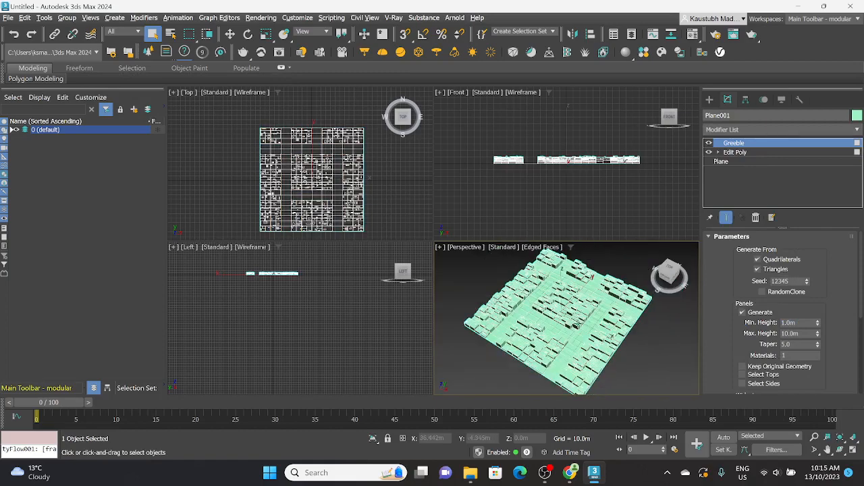
scroll(280, 169, up, 3)
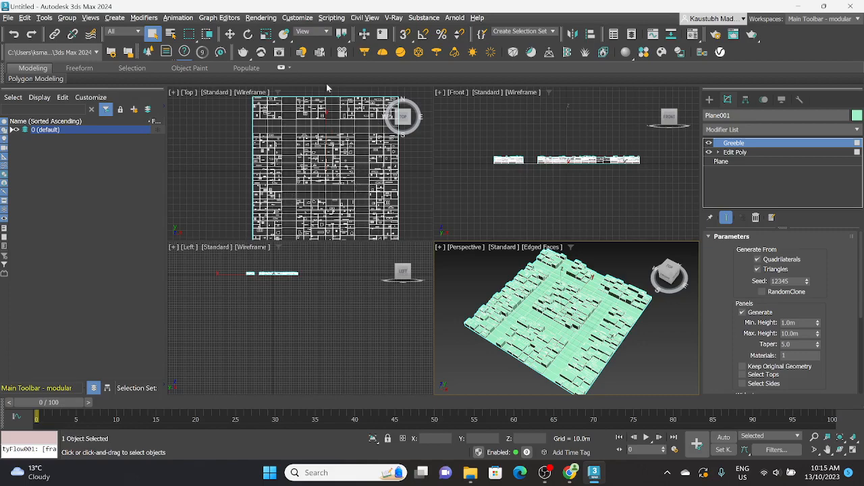
scroll(559, 331, up, 5)
scroll(559, 331, down, 3)
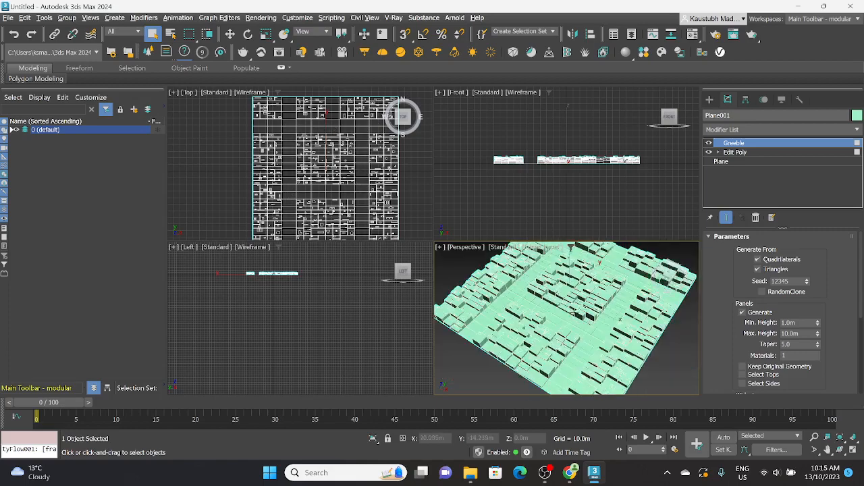
scroll(566, 313, down, 3)
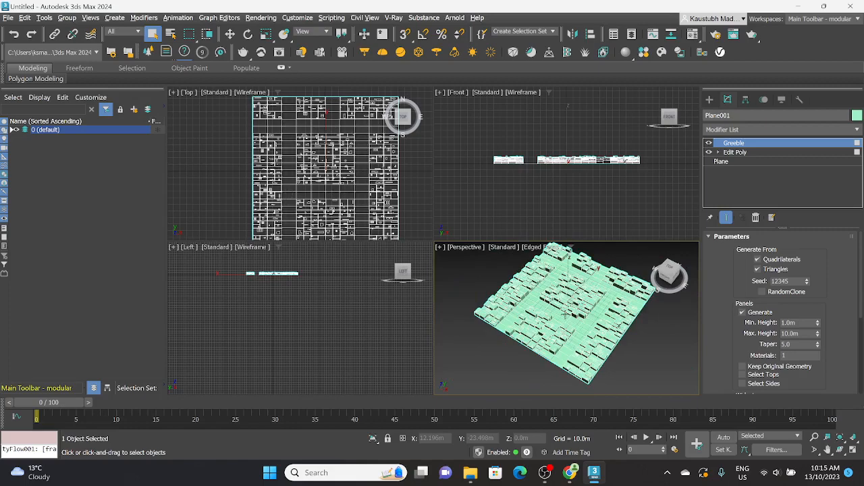
scroll(566, 314, up, 3)
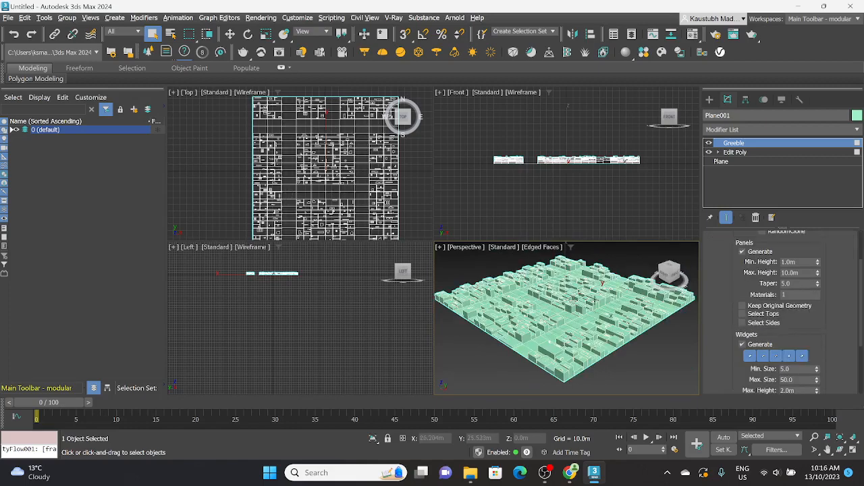
scroll(571, 325, up, 2)
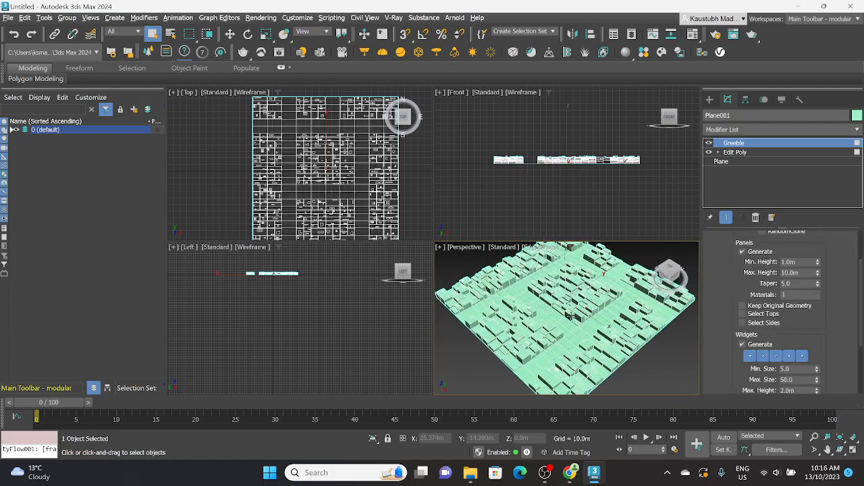
click(743, 345)
scroll(578, 336, up, 4)
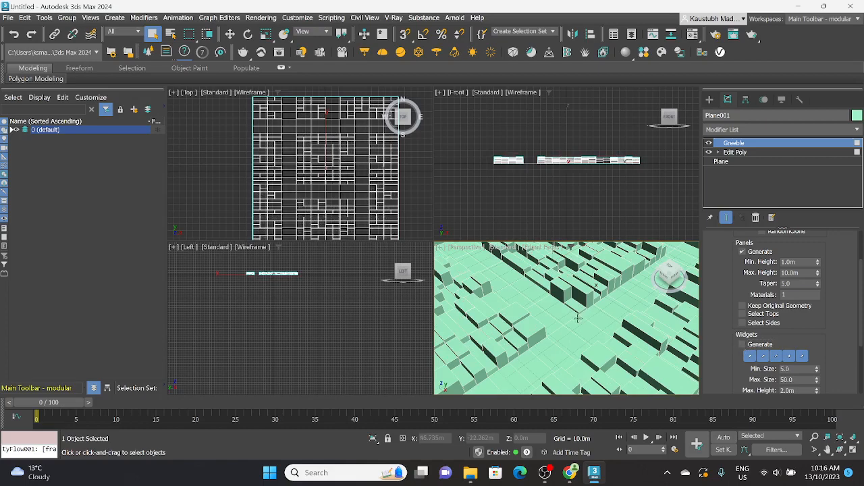
scroll(577, 322, down, 5)
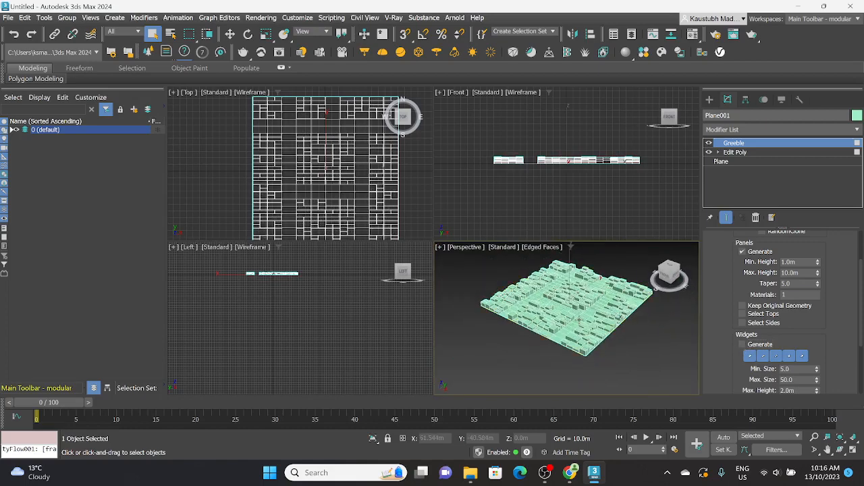
Set the minimum height of the Greeble panels to 10 m.
middle_drag(663, 319, 635, 332)
scroll(557, 319, up, 5)
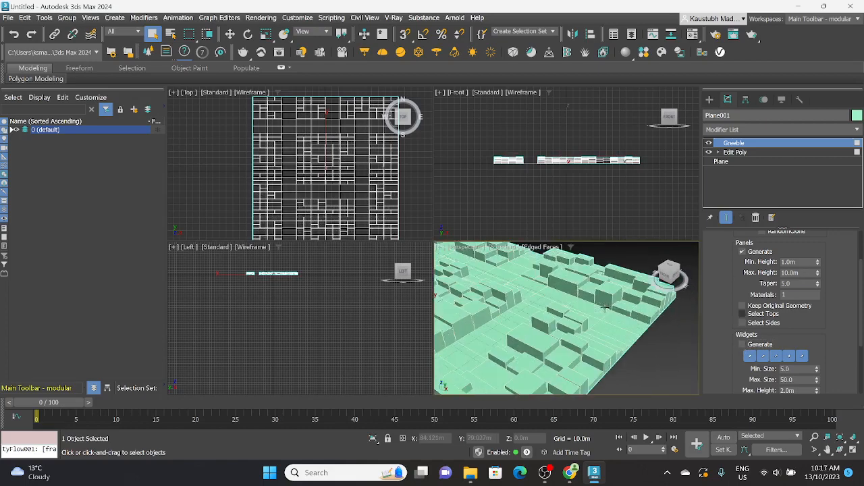
alt+middle_drag(558, 319, 613, 322)
click(809, 263)
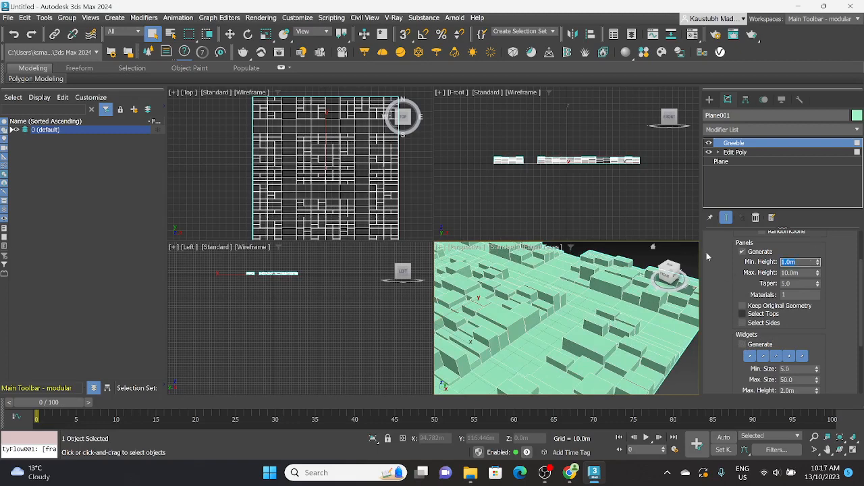
text(10)
key(Return)
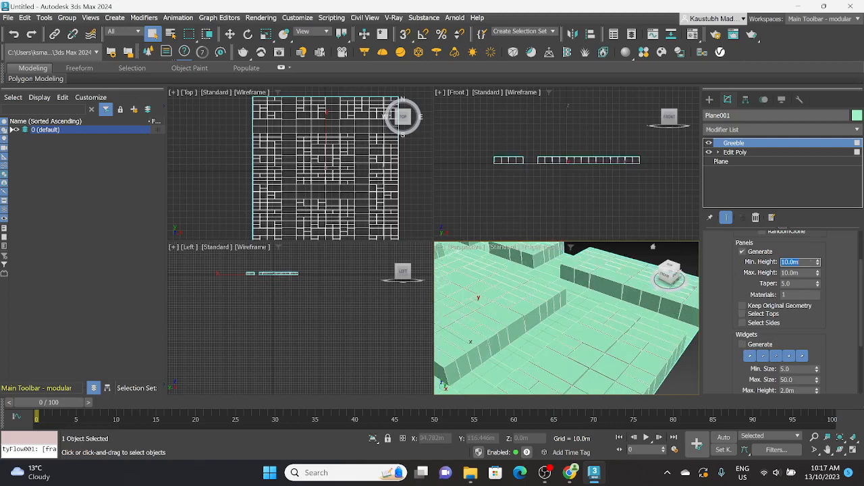
key(Tab)
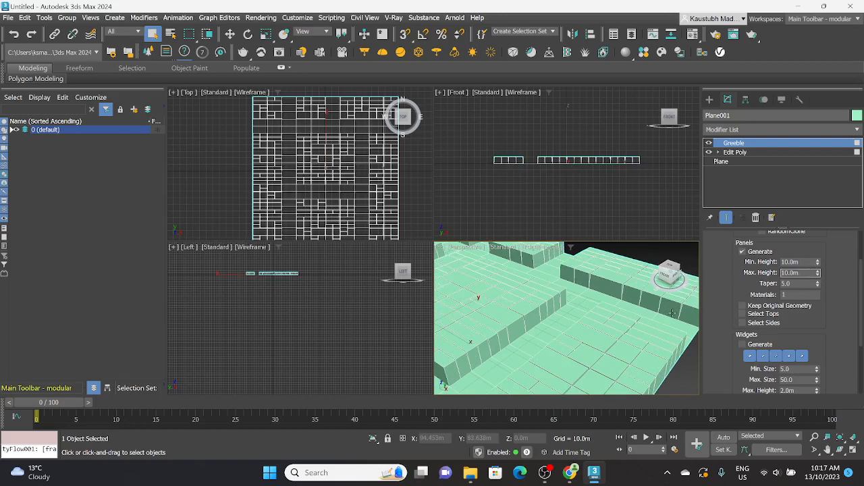
alt+middle_drag(604, 337, 615, 326)
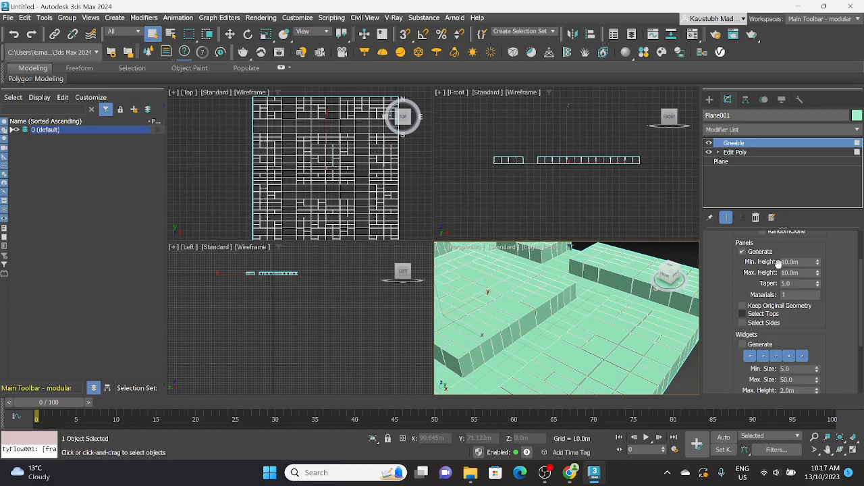
Set the maximum height of the Greeble panels to 20 m and inspect the blocks in the Perspective view.
click(799, 273)
text(20)
key(Return)
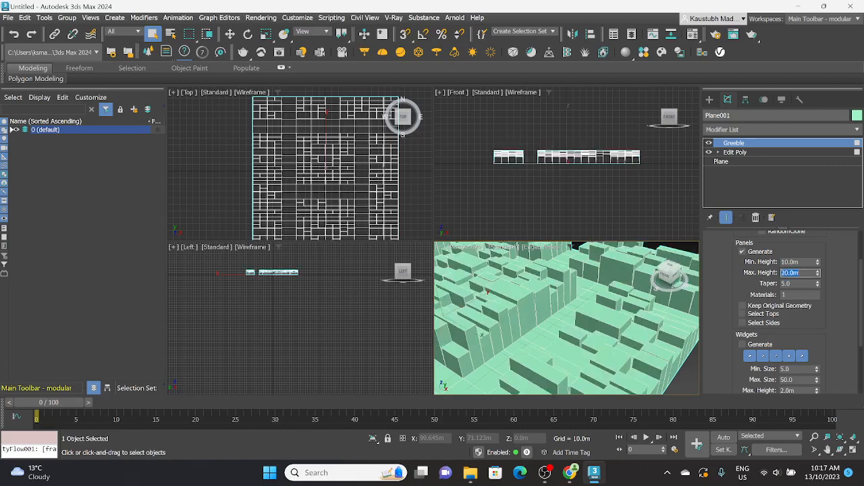
scroll(607, 297, down, 3)
mouse_move(597, 308)
alt+middle_down()
mouse_move(594, 273)
mouse_move(592, 307)
alt+middle_up()
scroll(587, 303, up, 5)
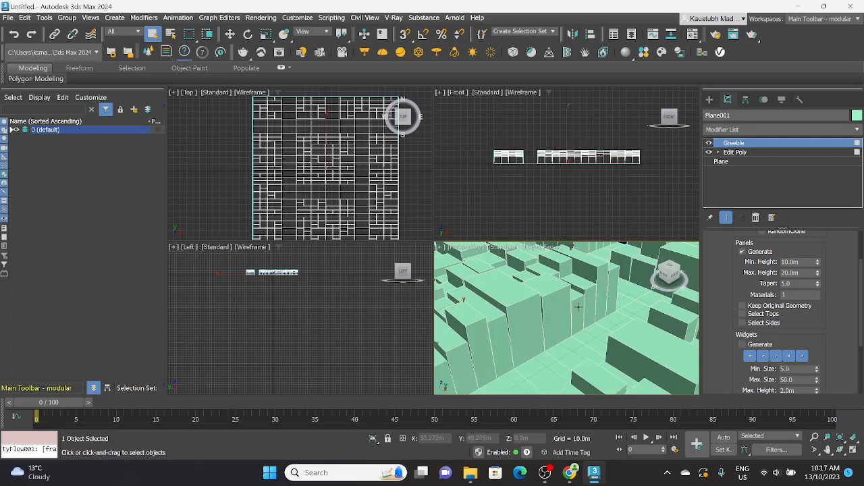
scroll(581, 305, down, 3)
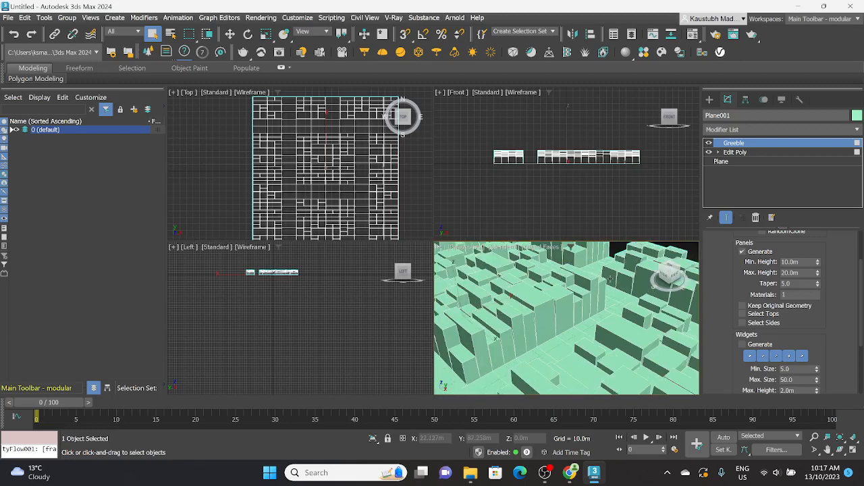
key(z)
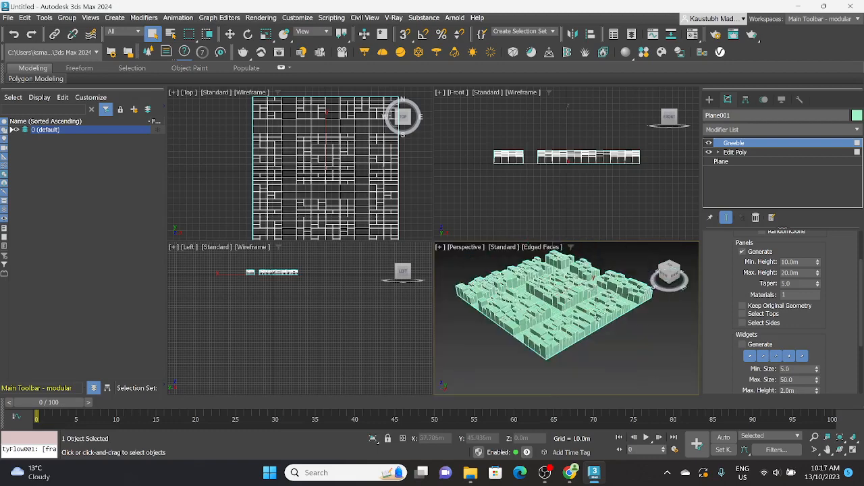
alt+middle_drag(604, 307, 606, 331)
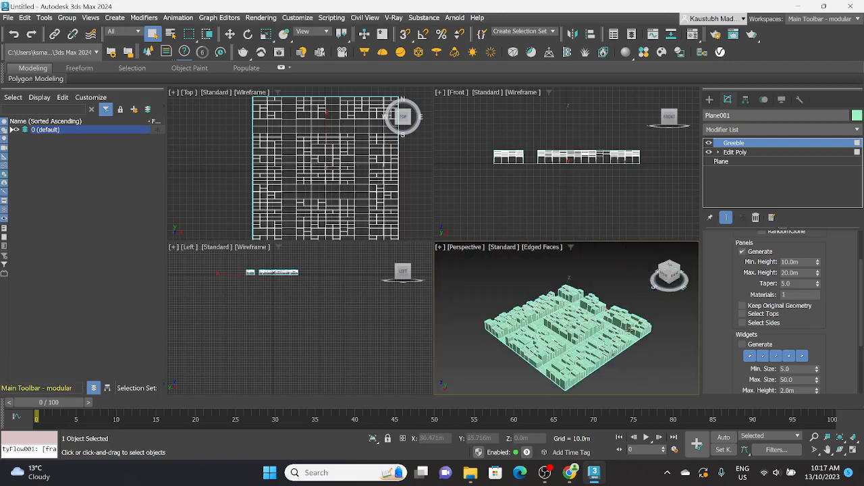
Make the Greeble modifier select the top faces of the generated panels.
scroll(752, 327, up, 2)
scroll(748, 329, up, 1)
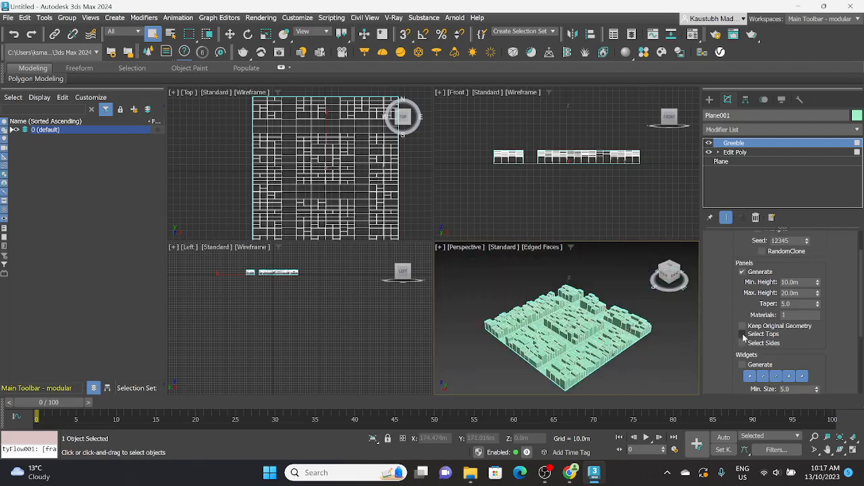
click(743, 334)
scroll(583, 352, up, 5)
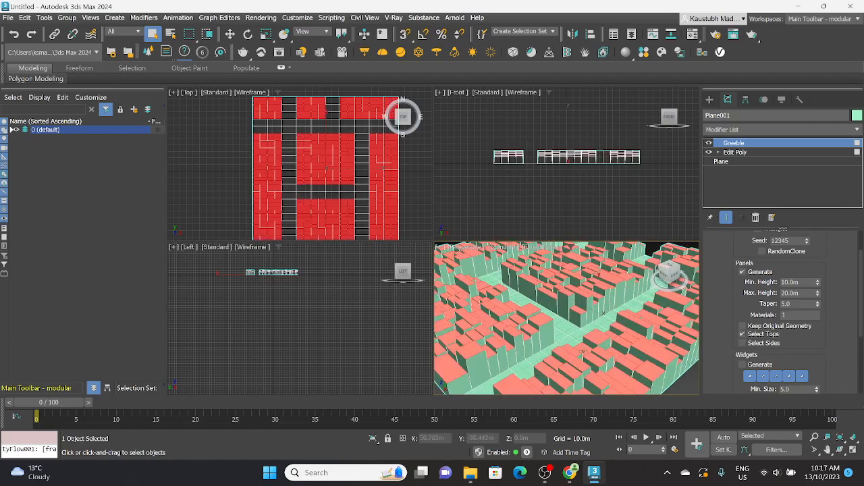
scroll(534, 323, down, 3)
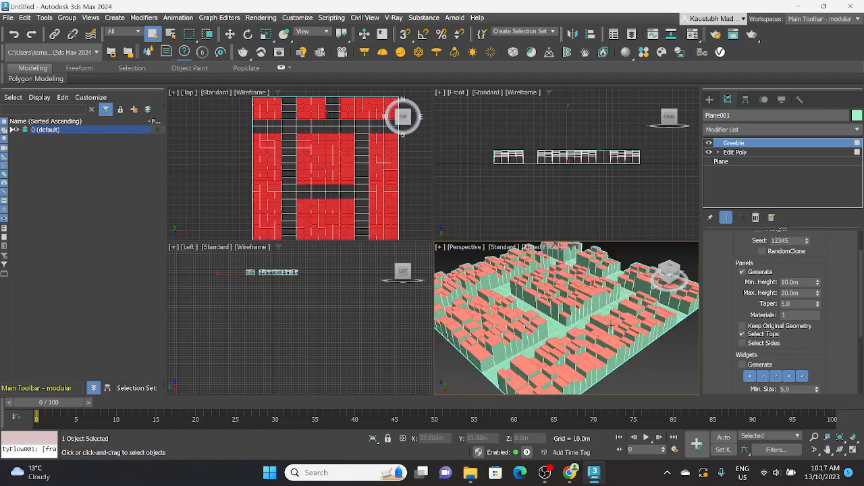
scroll(556, 333, down, 3)
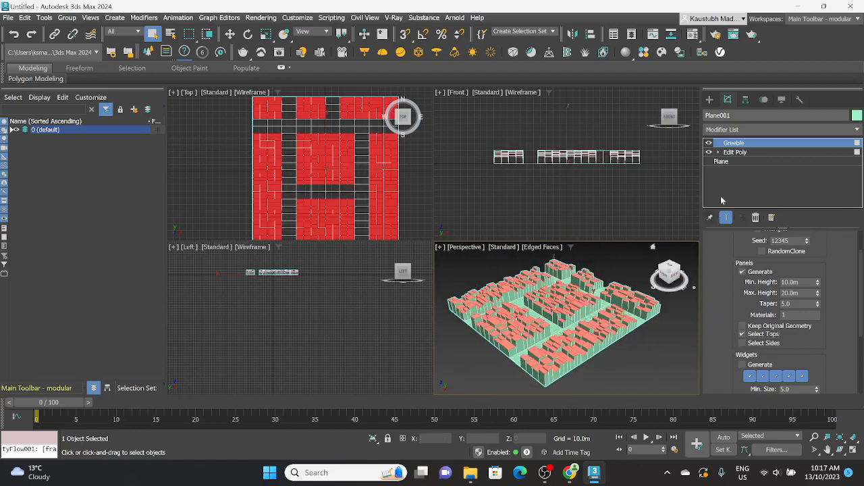
Rename the Greeble modifier in the stack to Greeble_01.
click(751, 129)
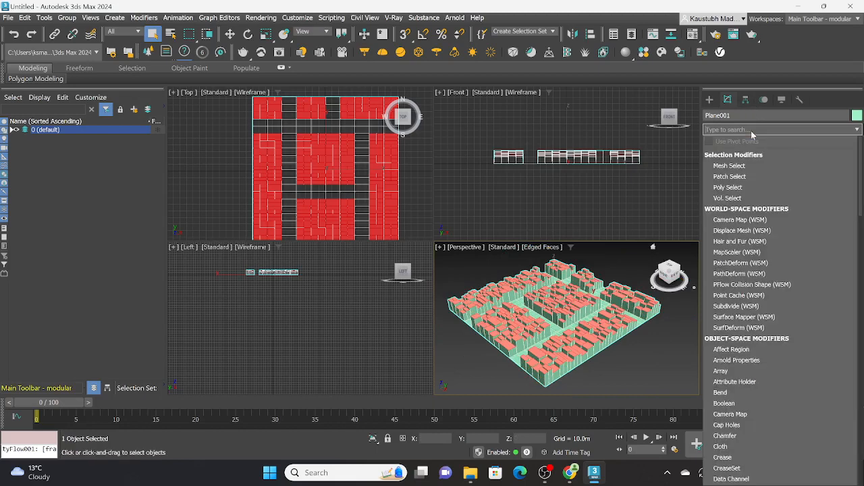
click(751, 133)
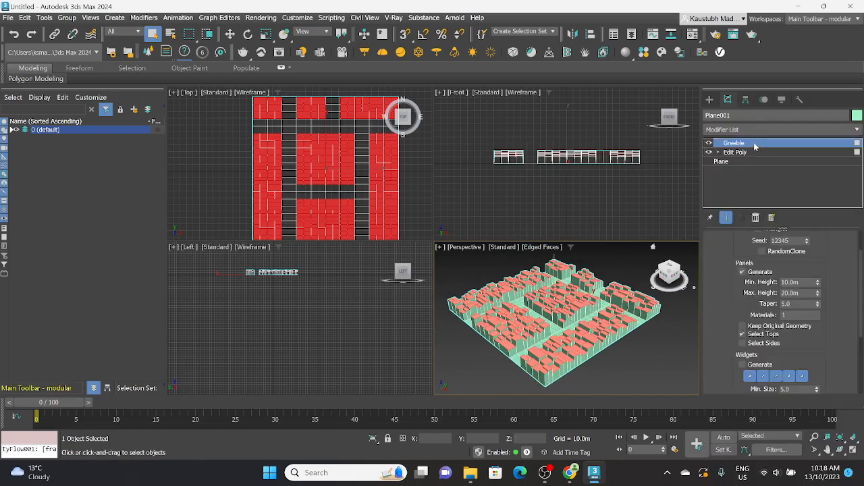
right_click(755, 146)
click(759, 150)
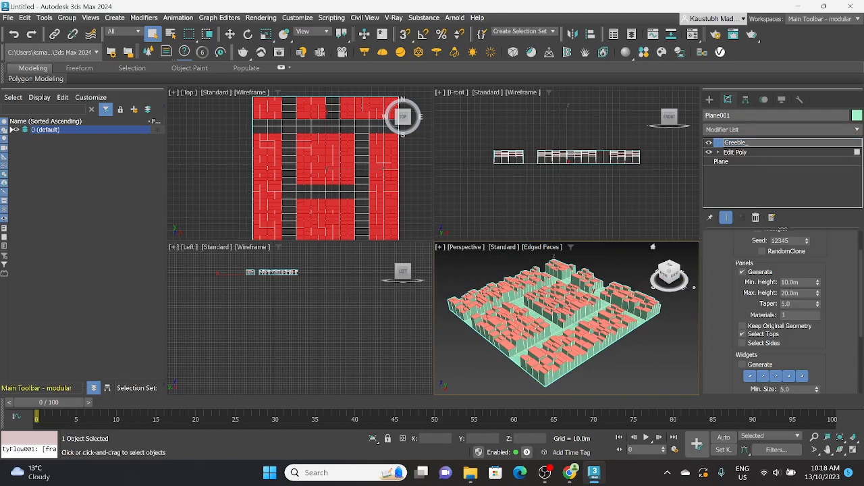
click(762, 184)
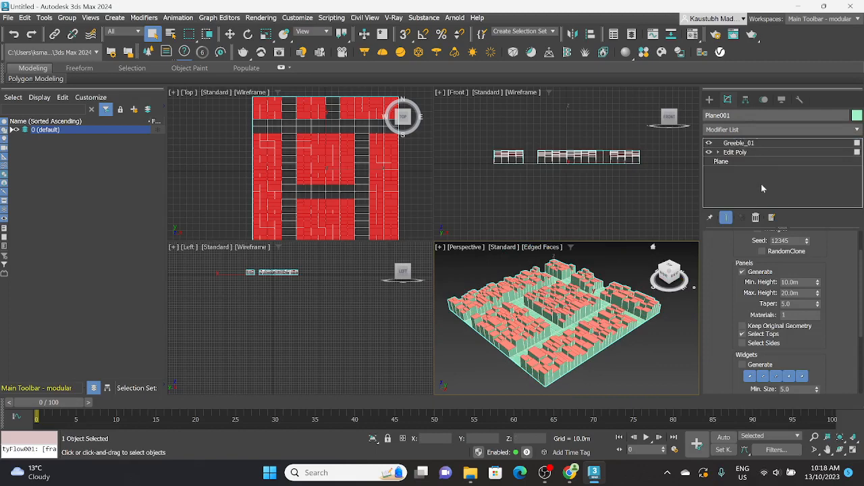
Add a second Greeble modifier on top of Greeble_01 in the plane's stack and rename it Greeble_02.
click(731, 130)
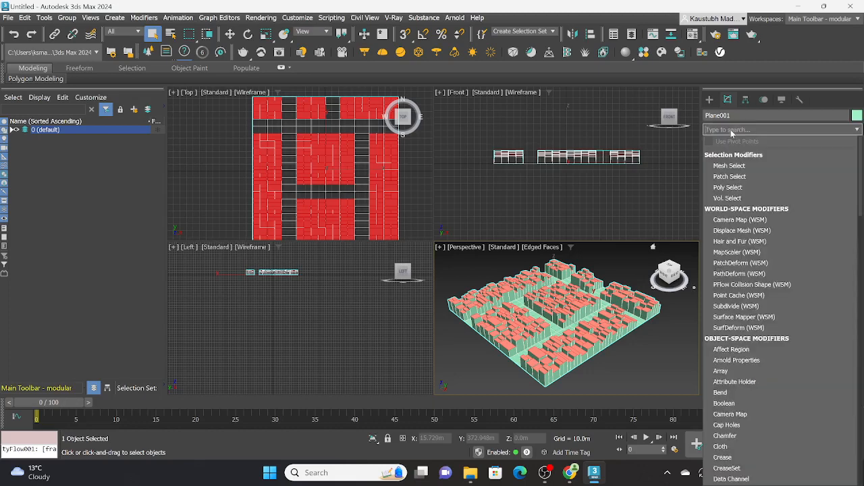
text(GREEBLE)
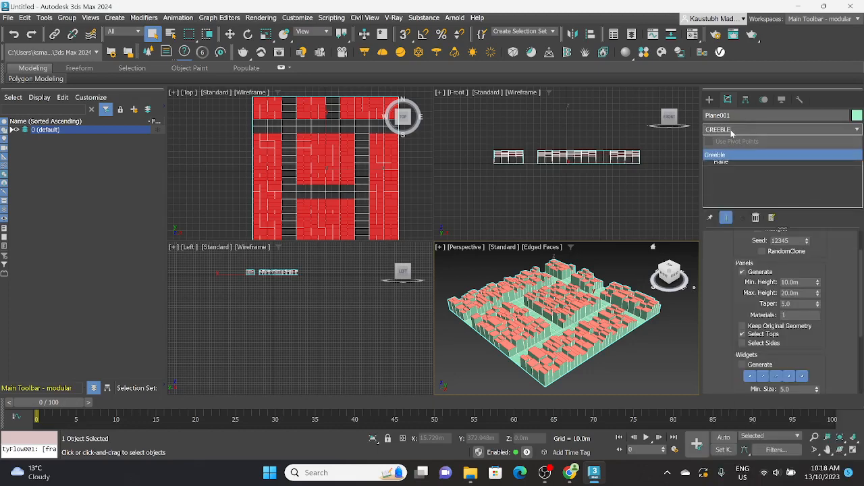
click(730, 155)
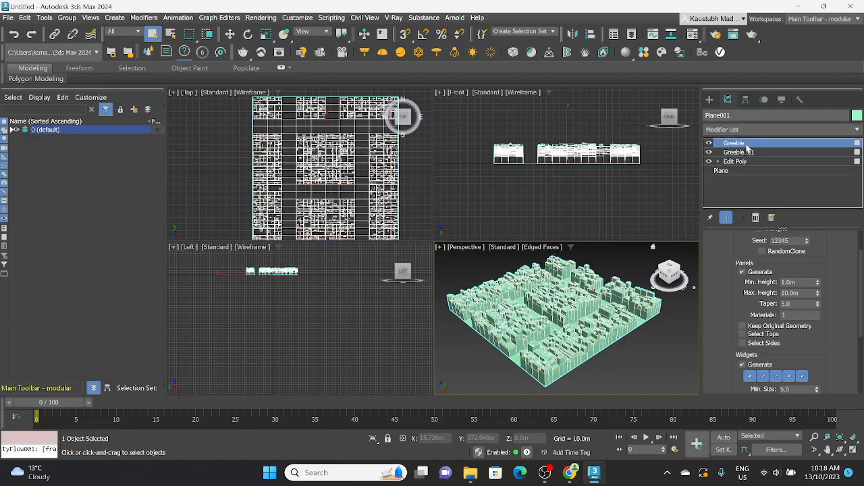
right_click(747, 146)
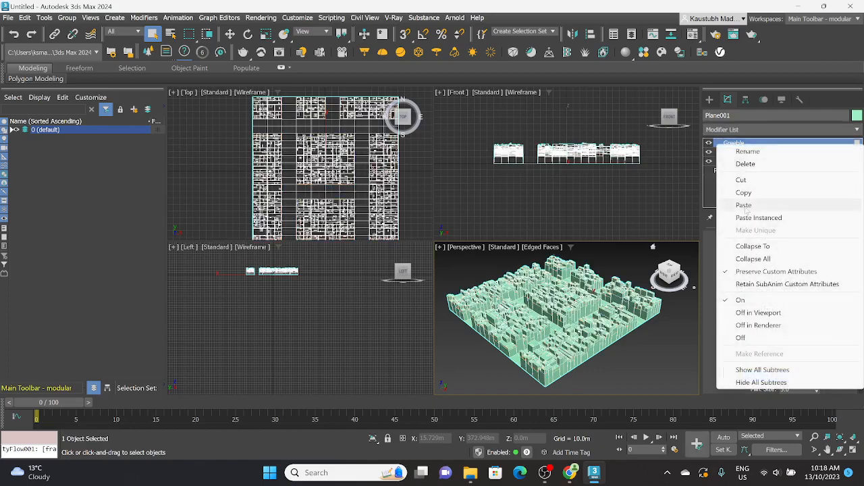
click(749, 151)
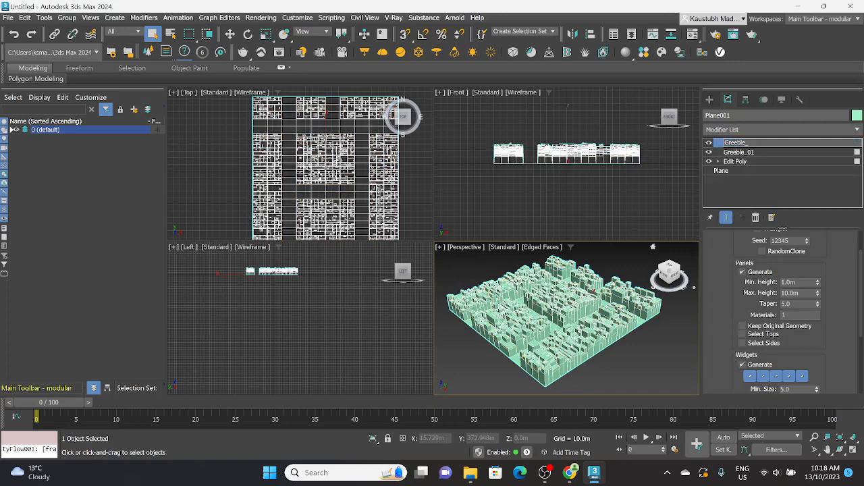
click(756, 204)
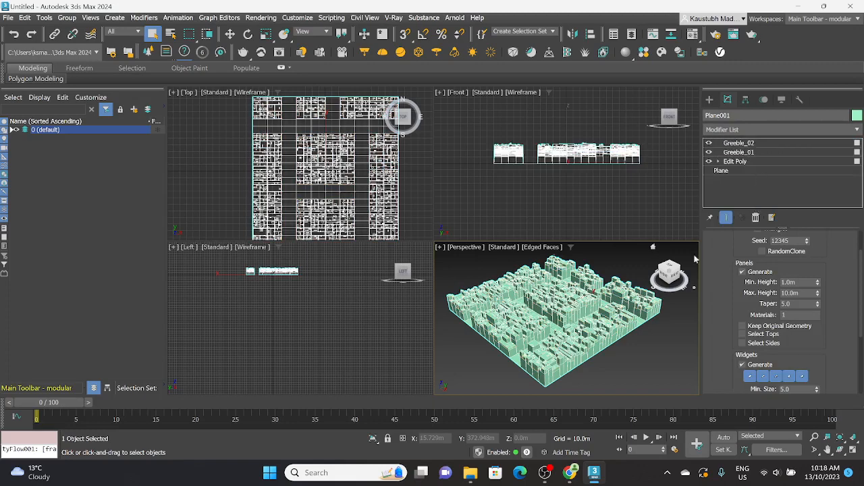
Turn off widget generation in the Greeble_02 modifier.
scroll(565, 331, up, 5)
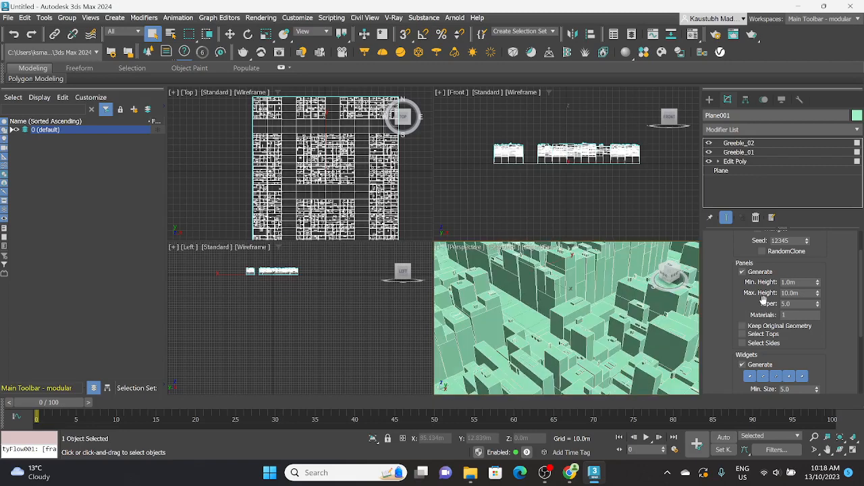
click(758, 143)
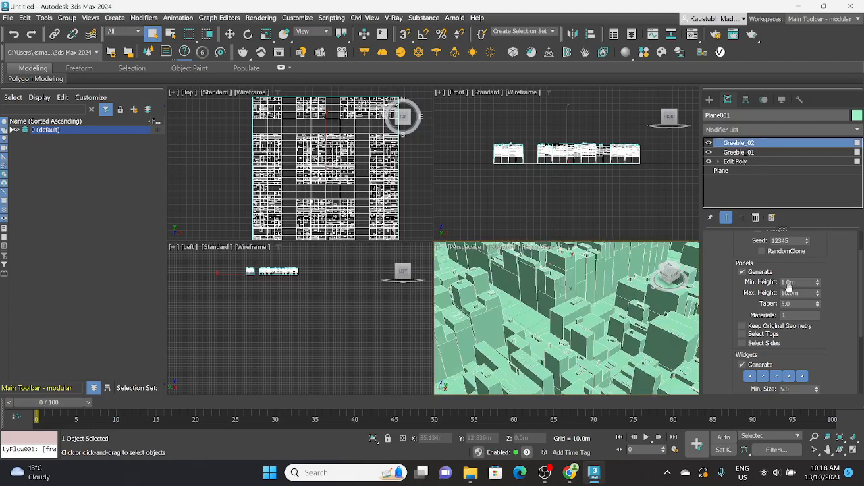
scroll(606, 303, down, 5)
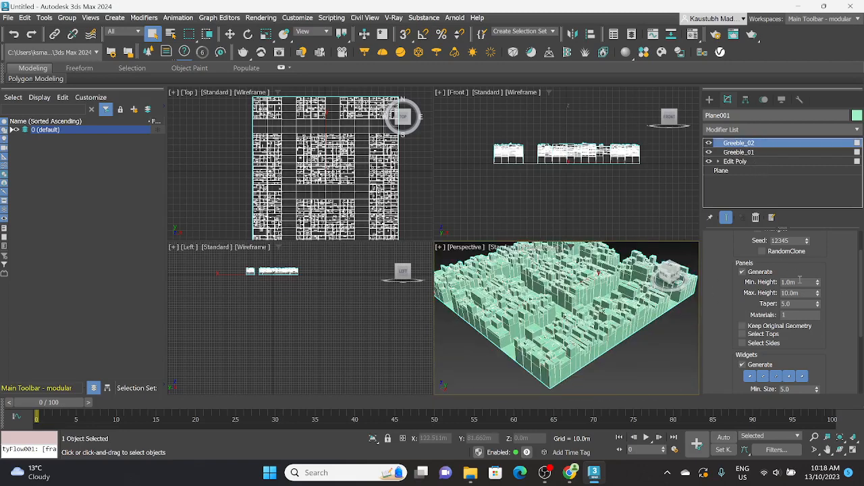
click(743, 365)
Set the Greeble_02 panels to a minimum height of 4.6 m and a maximum height of 32.7 m.
scroll(590, 344, up, 4)
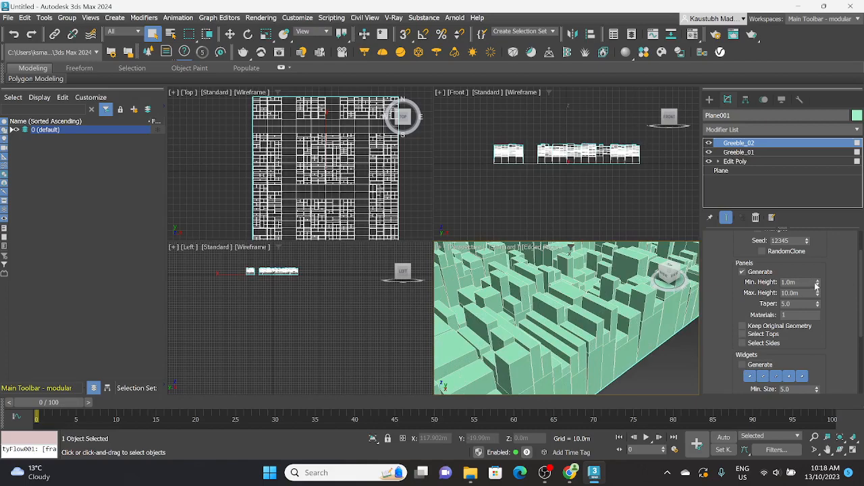
drag(816, 285, 819, 240)
scroll(629, 329, down, 5)
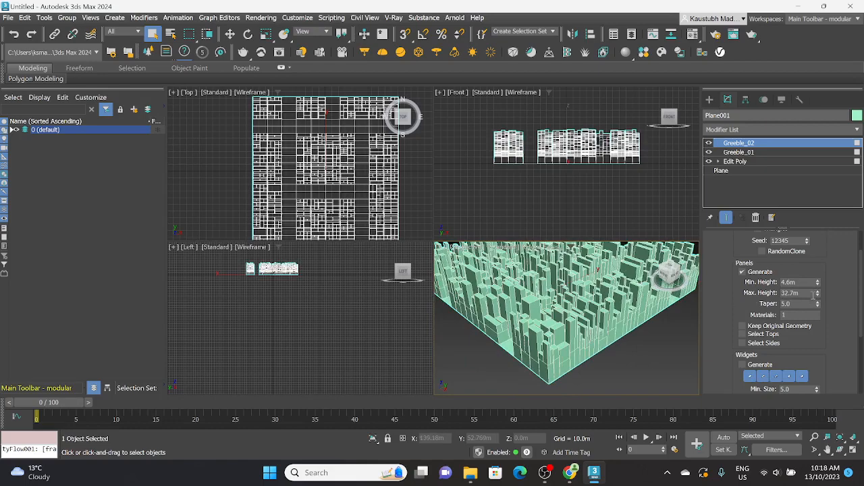
Examine the building heights and street layout of the whole city model in the Perspective view.
scroll(549, 360, down, 3)
scroll(507, 320, up, 3)
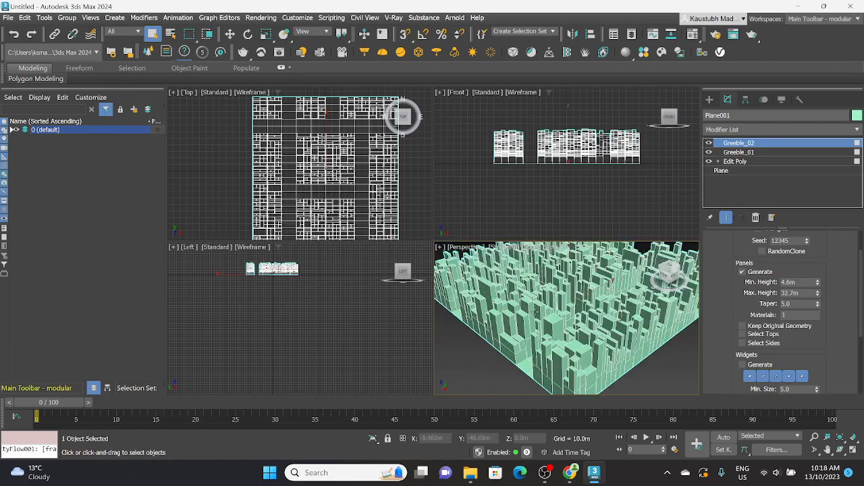
mouse_move(536, 309)
alt+middle_down()
mouse_move(558, 321)
mouse_move(540, 317)
mouse_move(545, 323)
alt+middle_up()
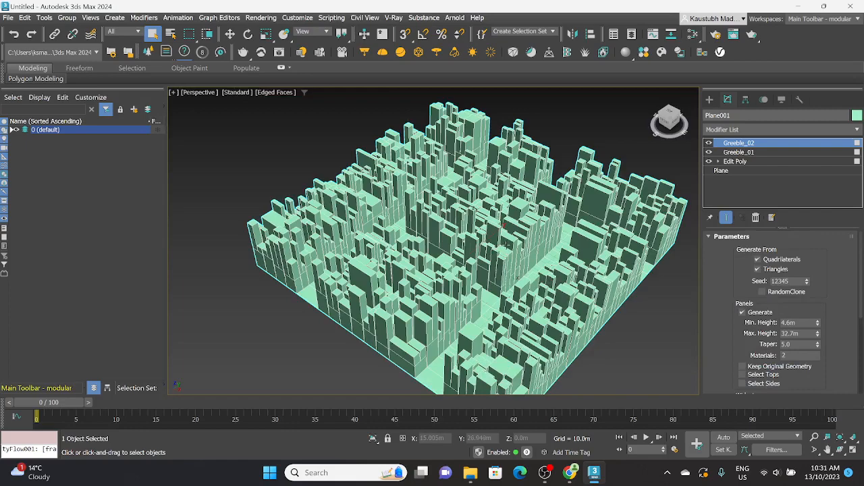
scroll(500, 254, down, 5)
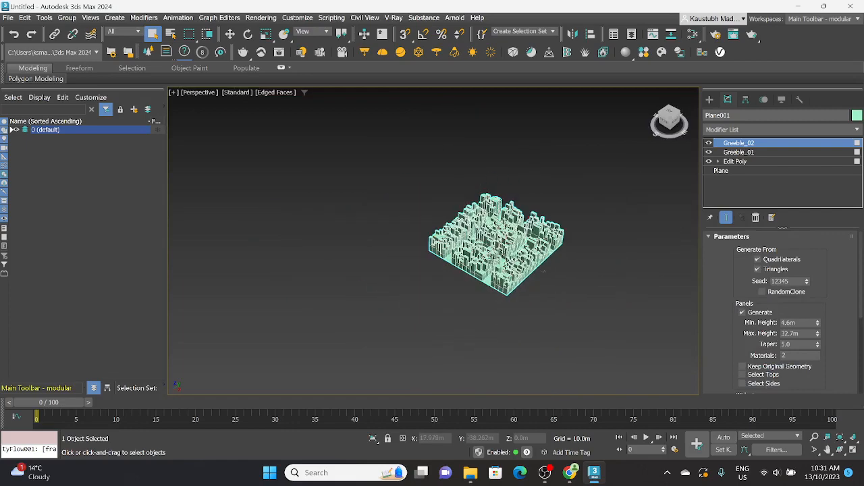
scroll(493, 258, up, 6)
scroll(484, 251, down, 5)
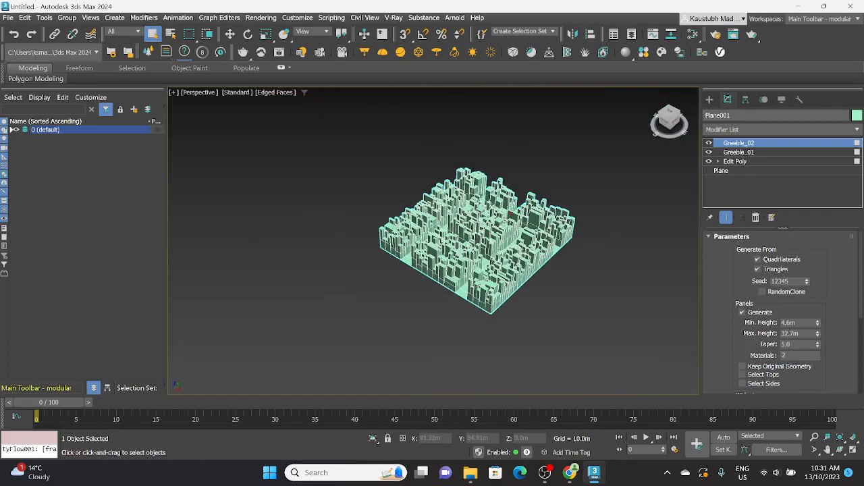
scroll(472, 288, up, 4)
scroll(527, 243, down, 1)
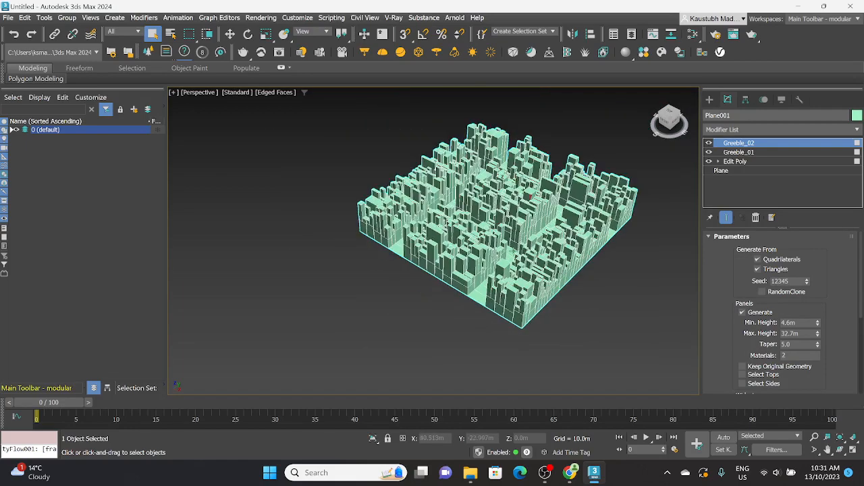
middle_drag(513, 252, 473, 273)
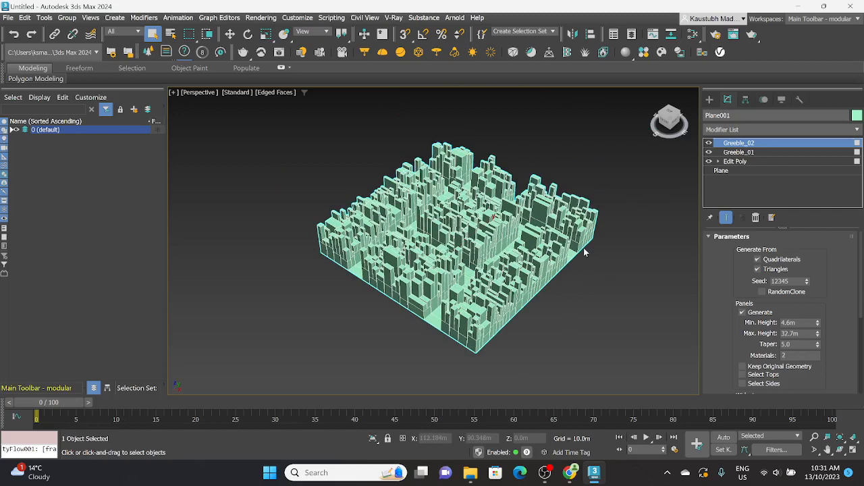
Clear the existing material nodes from the Slate Material Editor and create a new Multi/Sub-Object material.
key(m)
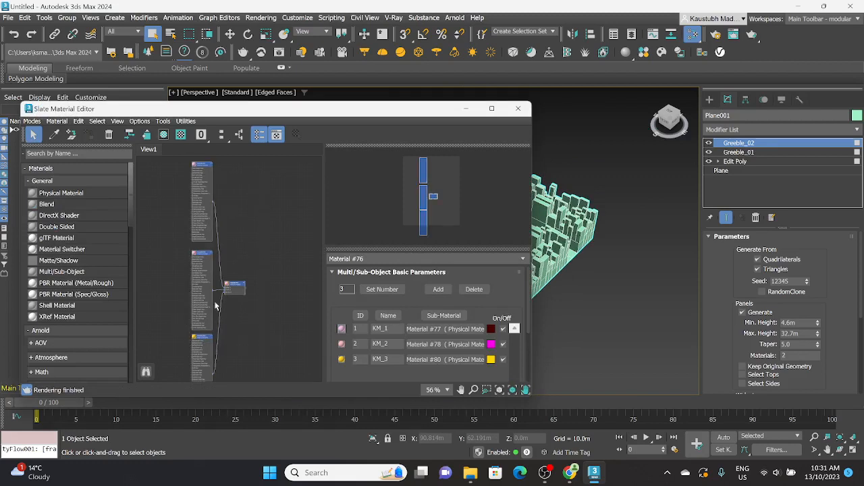
key(Delete)
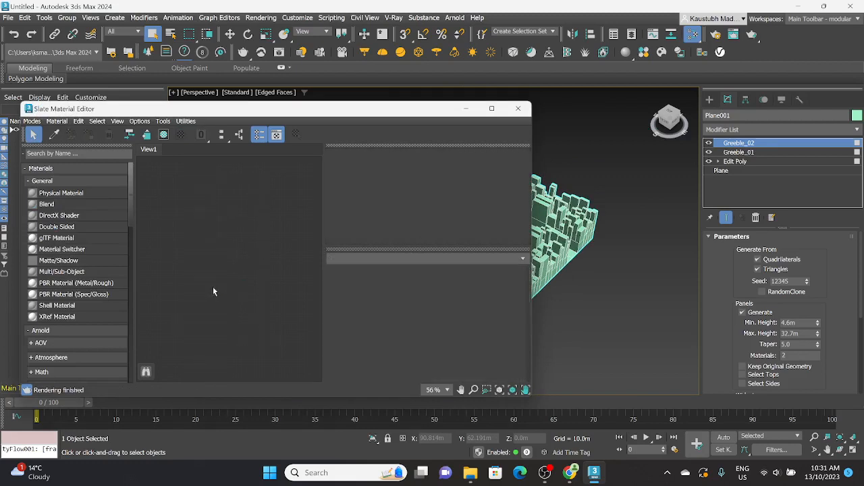
right_click(251, 248)
mouse_move(318, 251)
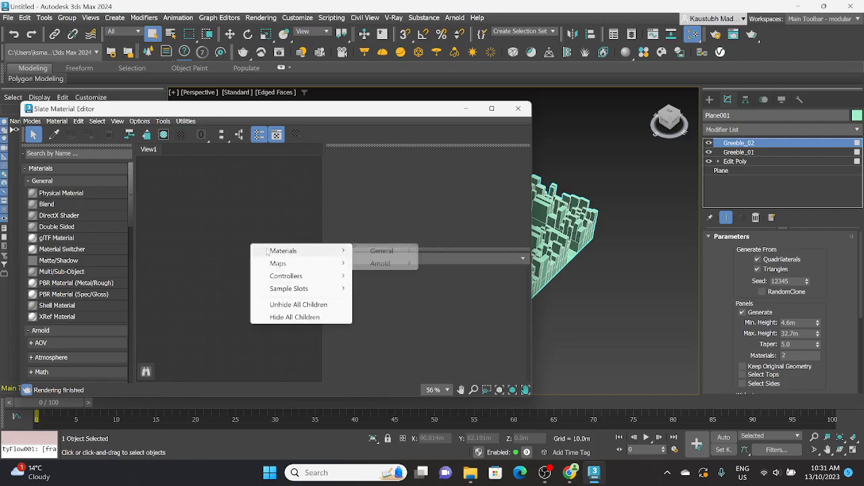
mouse_move(381, 252)
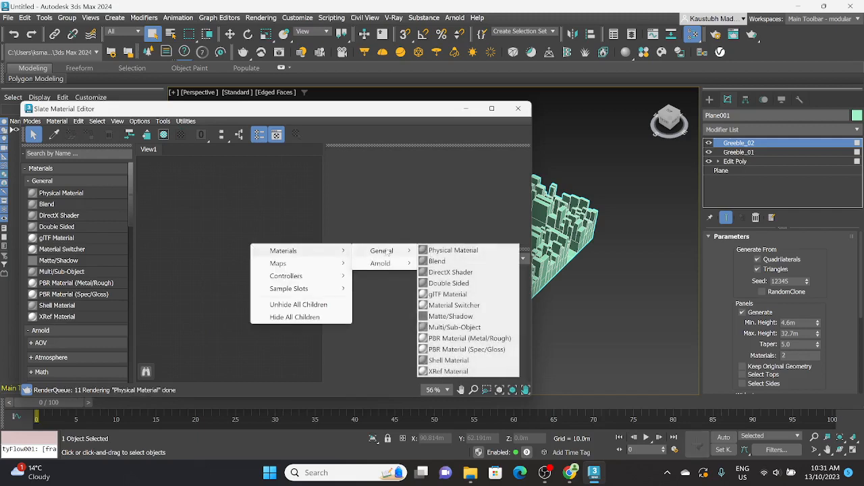
click(455, 328)
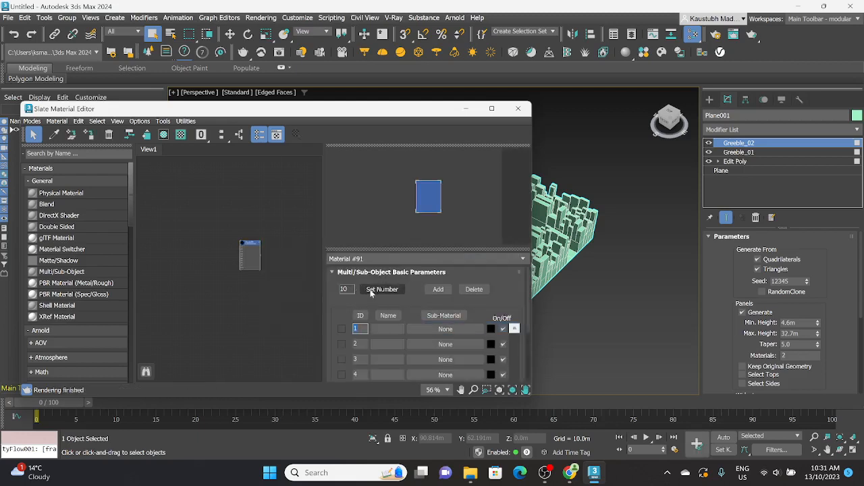
Set the Multi/Sub-Object material to 3 sub-materials and assign a Physical Material to each slot.
click(371, 290)
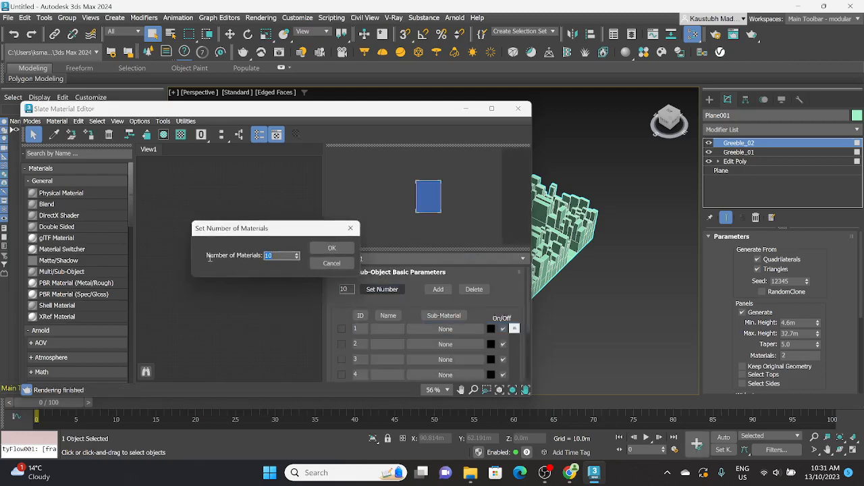
click(331, 249)
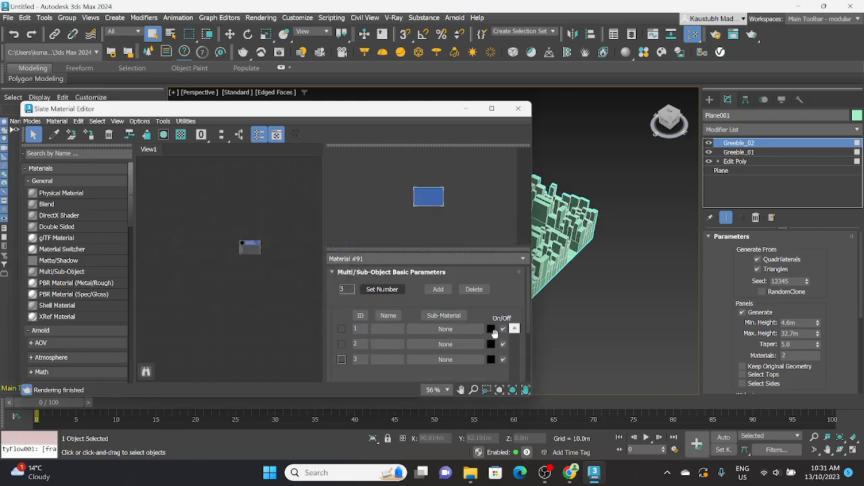
click(437, 330)
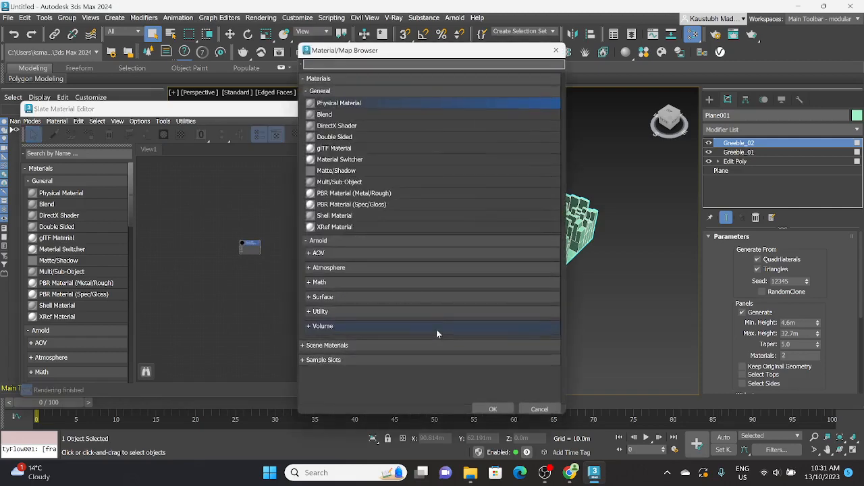
double_click(331, 102)
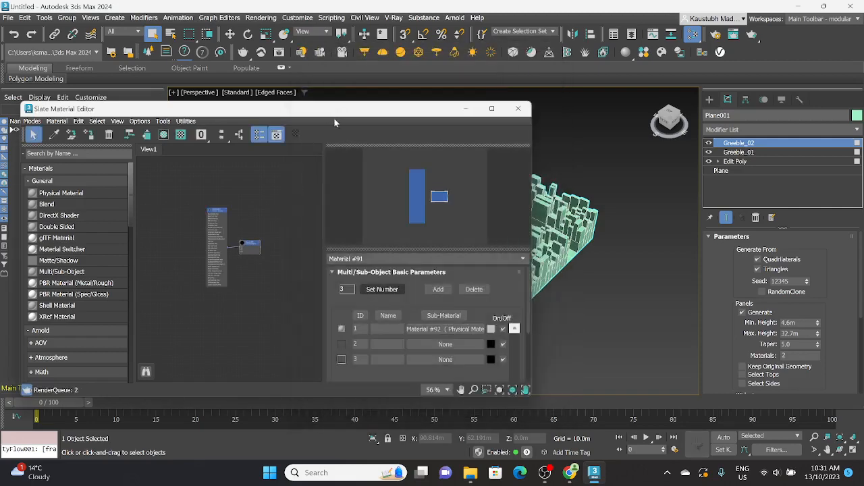
click(459, 342)
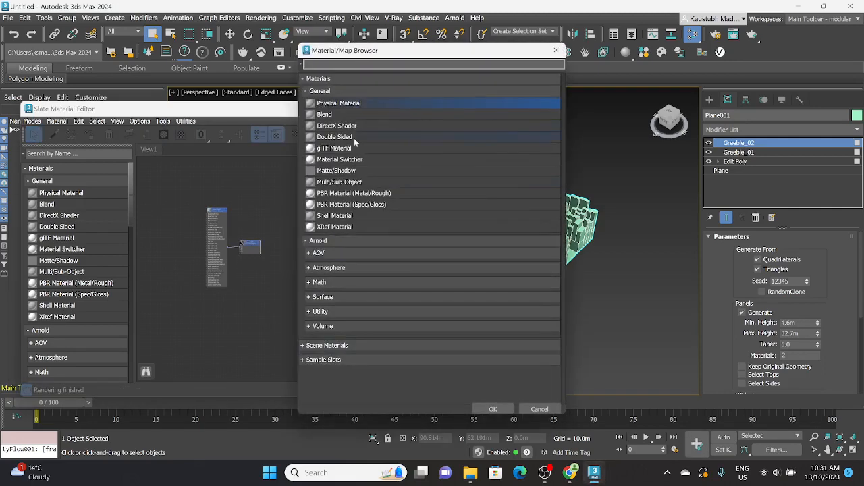
click(337, 92)
click(306, 91)
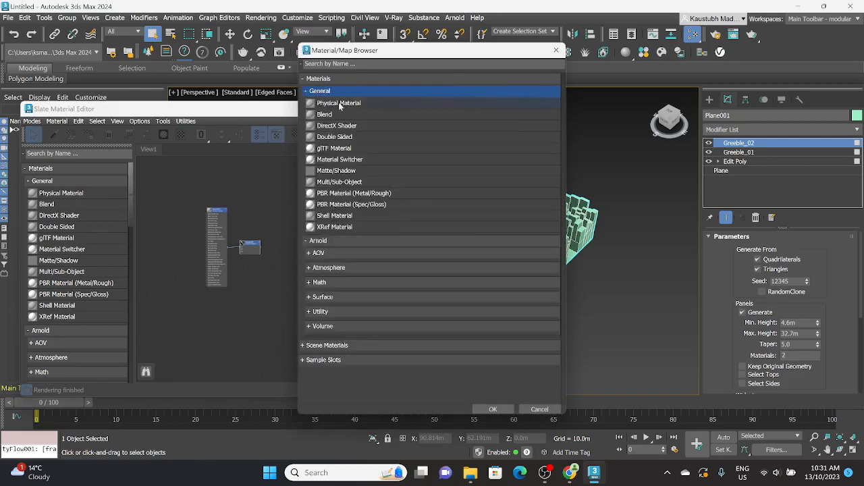
double_click(331, 103)
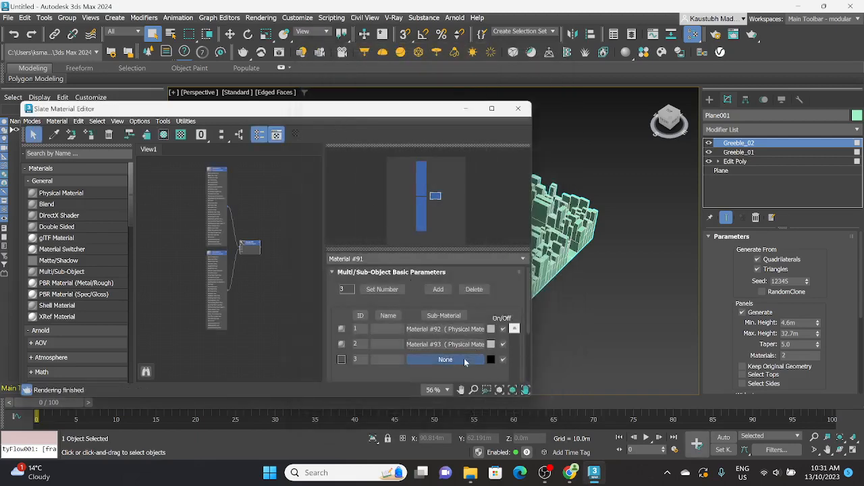
click(465, 358)
double_click(326, 104)
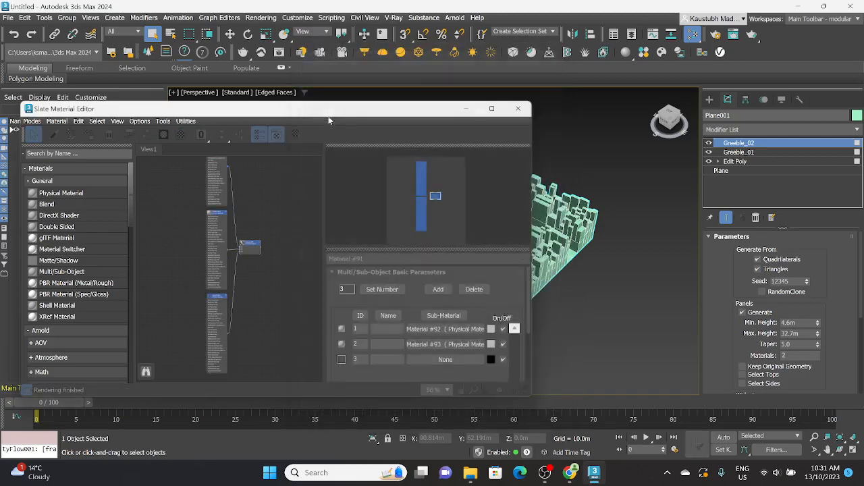
Set the color of the sub-material with ID 1 to pure red, FF0000.
click(492, 329)
mouse_move(275, 227)
mouse_down()
mouse_move(273, 210)
mouse_move(281, 211)
mouse_up()
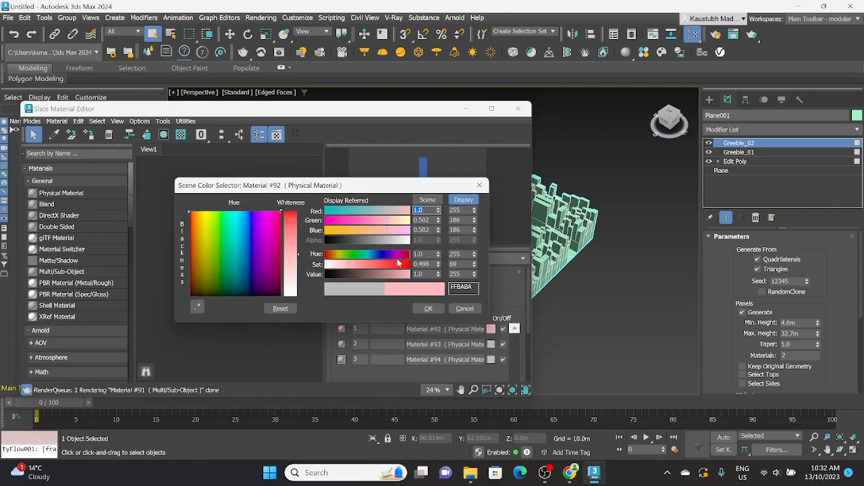
click(402, 255)
drag(415, 256, 426, 272)
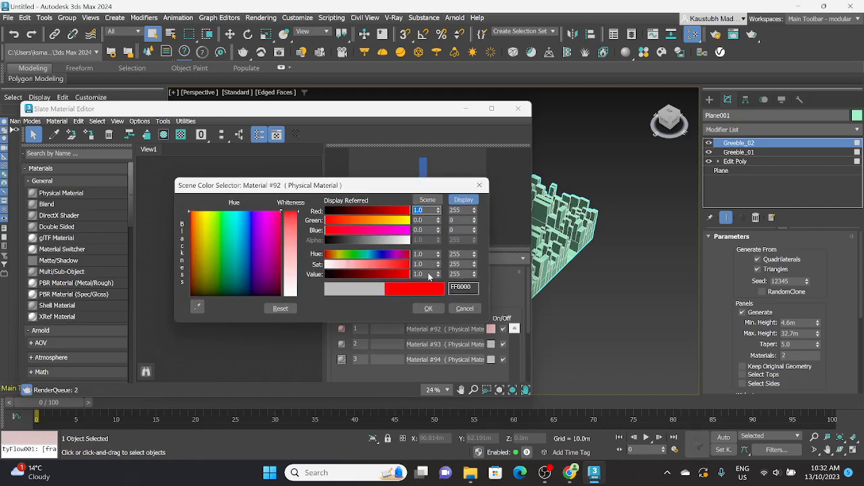
click(440, 306)
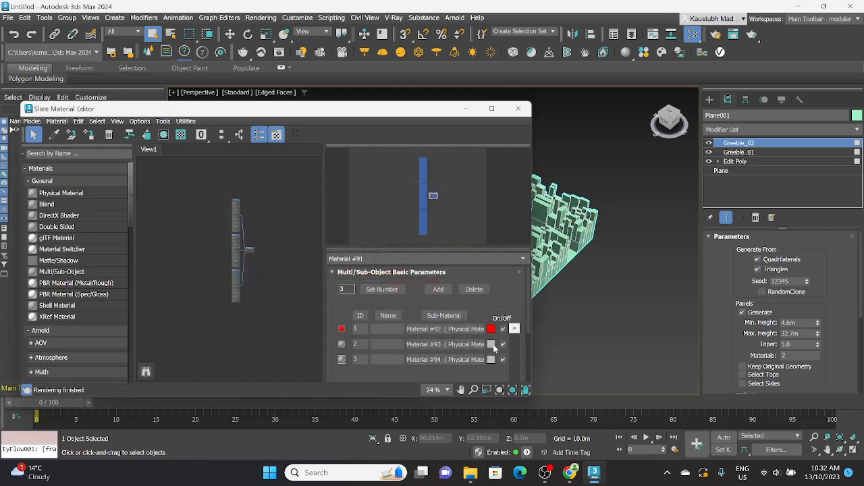
Set the color of the sub-material with ID 2 to blue, 0000FE.
click(492, 345)
drag(256, 264, 251, 231)
drag(348, 282, 412, 281)
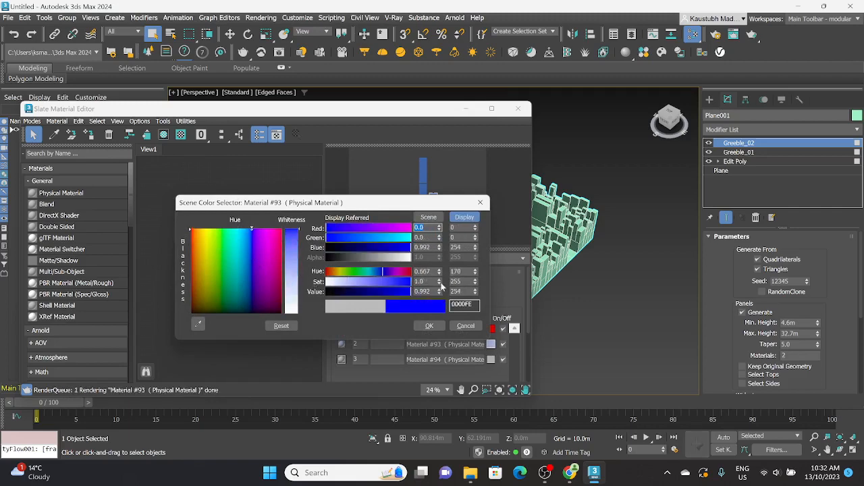
click(436, 327)
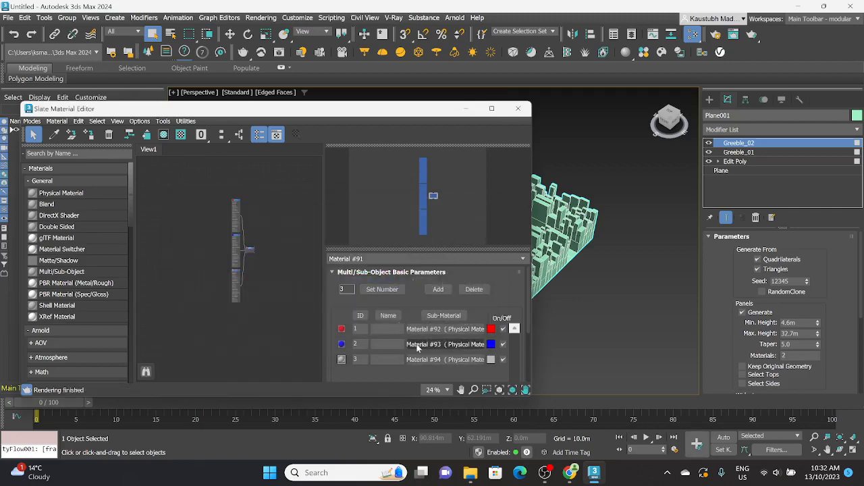
Set the color of the sub-material with ID 3 to yellow, E7F500.
click(492, 360)
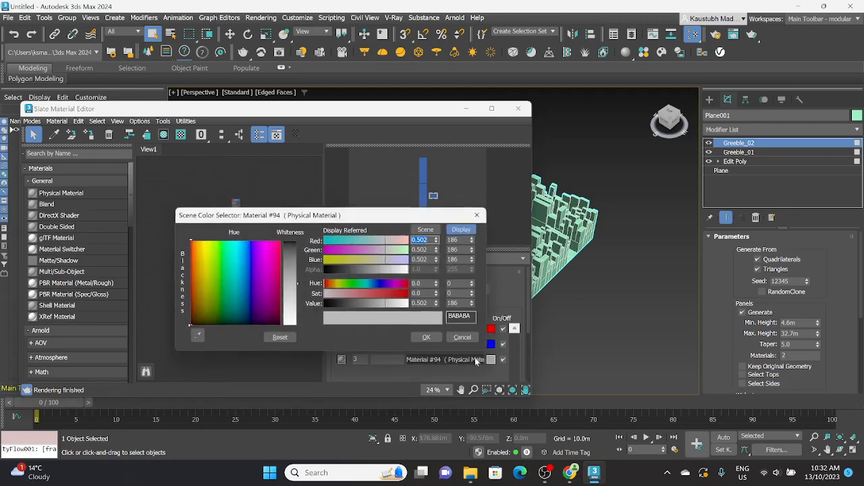
drag(242, 275, 206, 248)
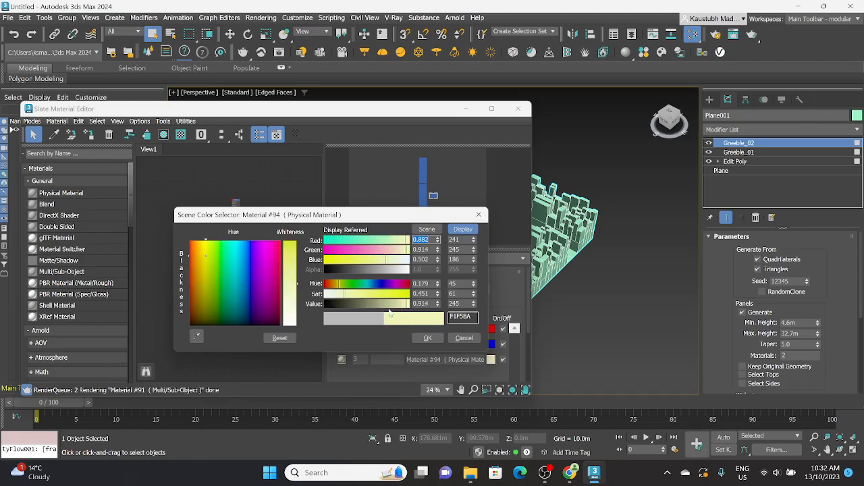
drag(372, 295, 418, 297)
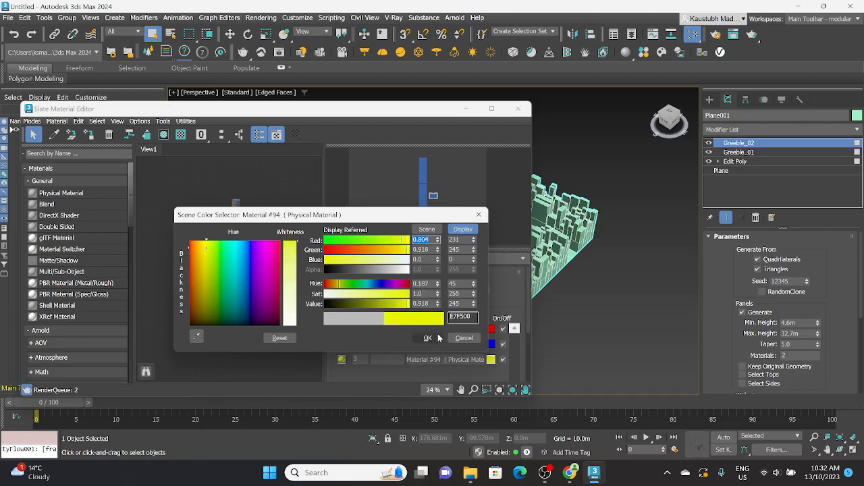
click(428, 338)
scroll(238, 233, up, 5)
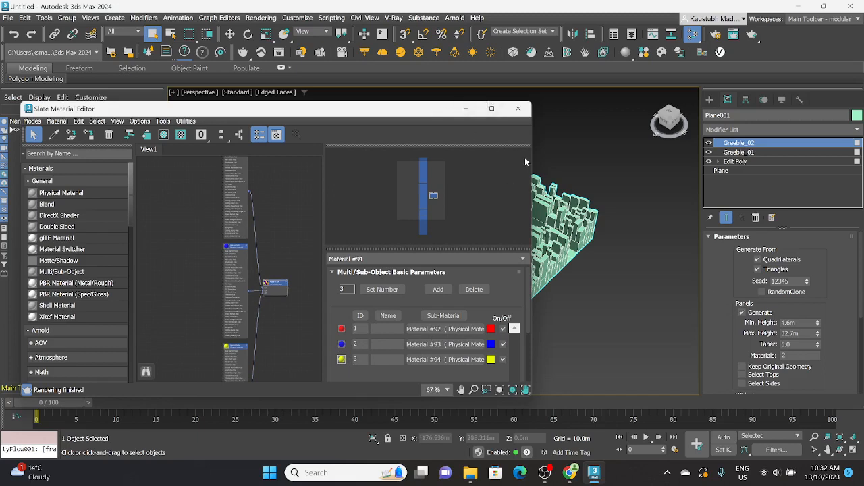
Narrow the Slate Material Editor window and set the Materials value of the Greeble_02 panels to 1.
drag(532, 157, 482, 156)
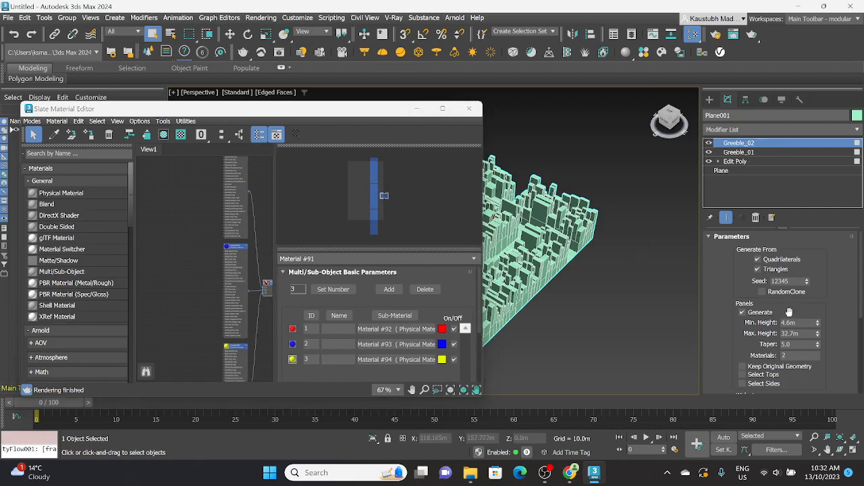
click(793, 358)
text(1)
scroll(794, 303, down, 1)
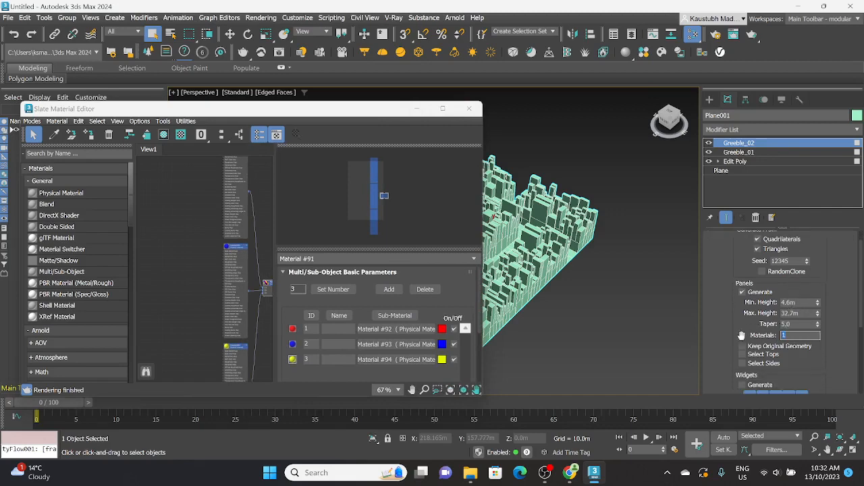
Enable widget generation in Greeble_02 with a Materials value of 2, and switch to the Greeble_01 modifier.
scroll(742, 337, down, 1)
click(743, 364)
scroll(774, 314, down, 1)
scroll(773, 313, down, 3)
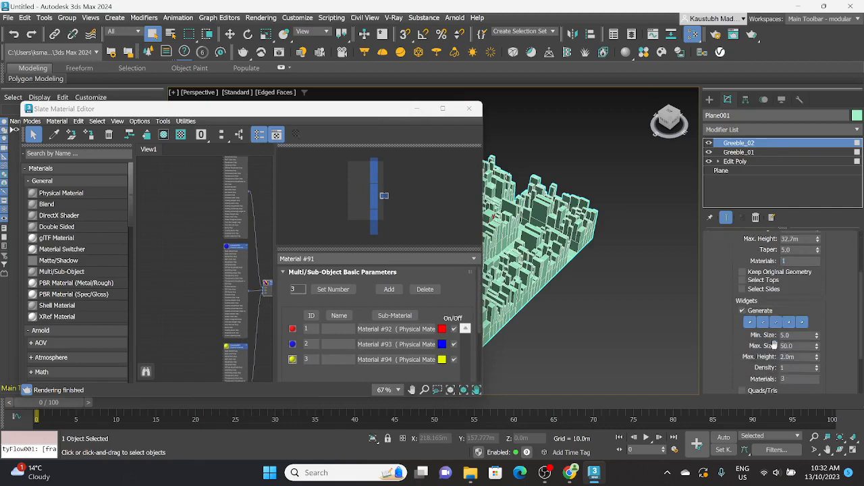
drag(792, 351, 761, 352)
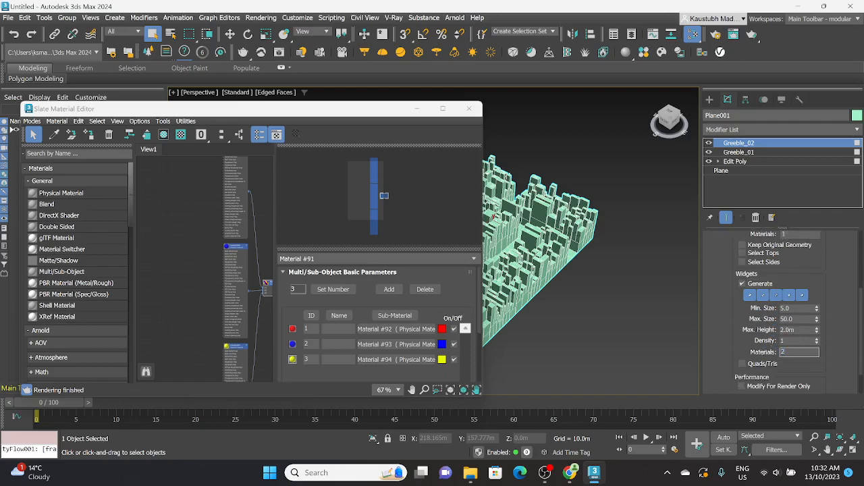
click(745, 154)
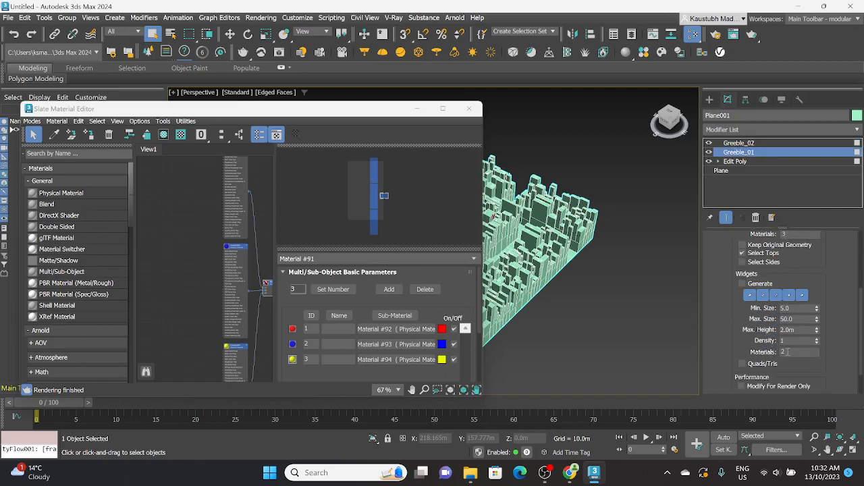
Assign the Multi/Sub-Object material to the city plane and inspect its colored blocks and streets in the Perspective view.
click(632, 322)
middle_drag(552, 292, 637, 283)
scroll(180, 269, down, 2)
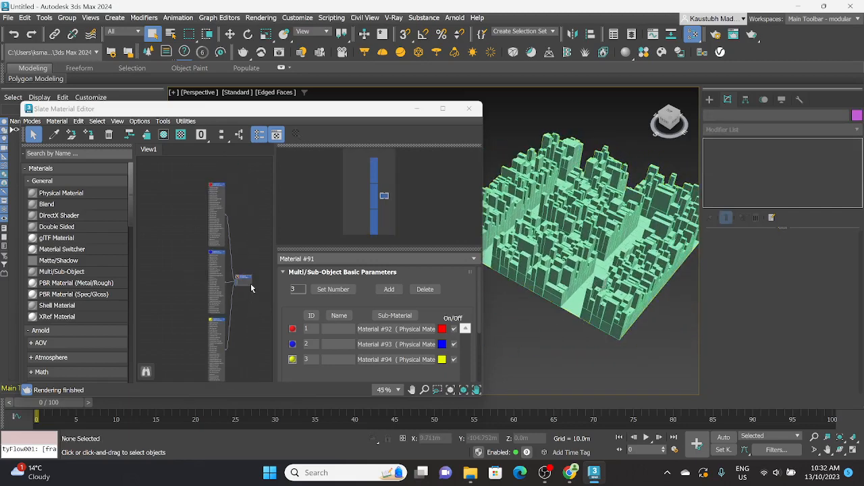
click(710, 99)
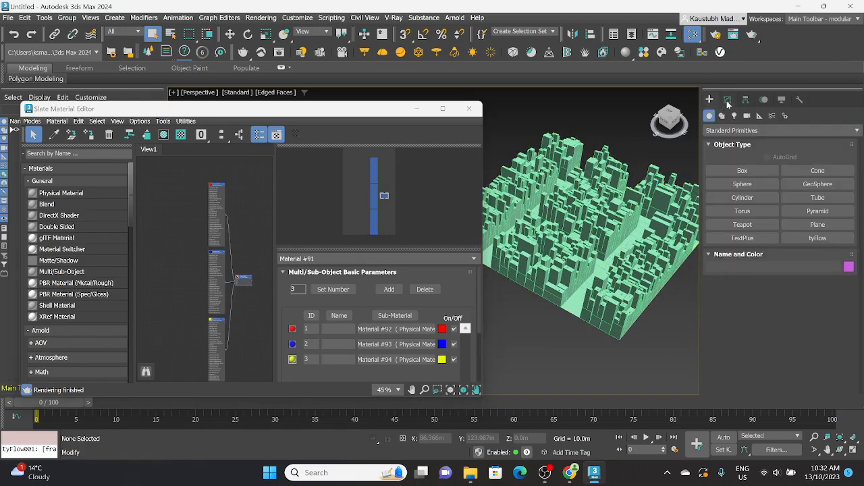
click(728, 100)
click(628, 196)
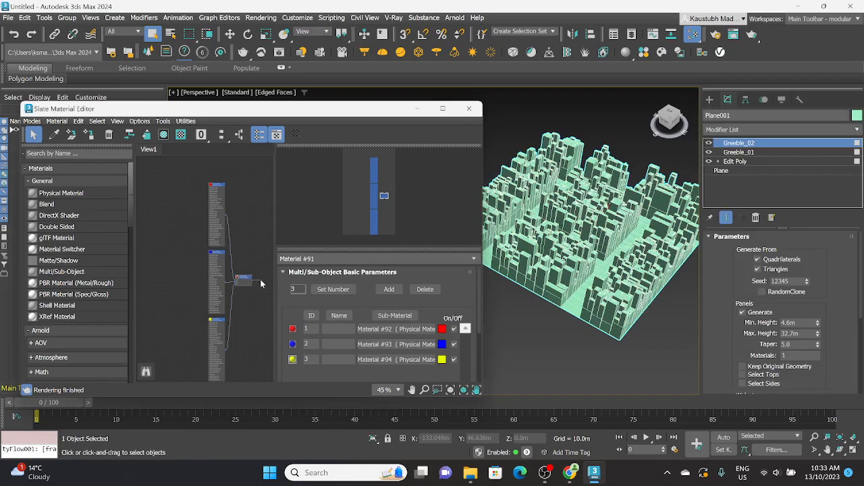
drag(563, 302, 564, 301)
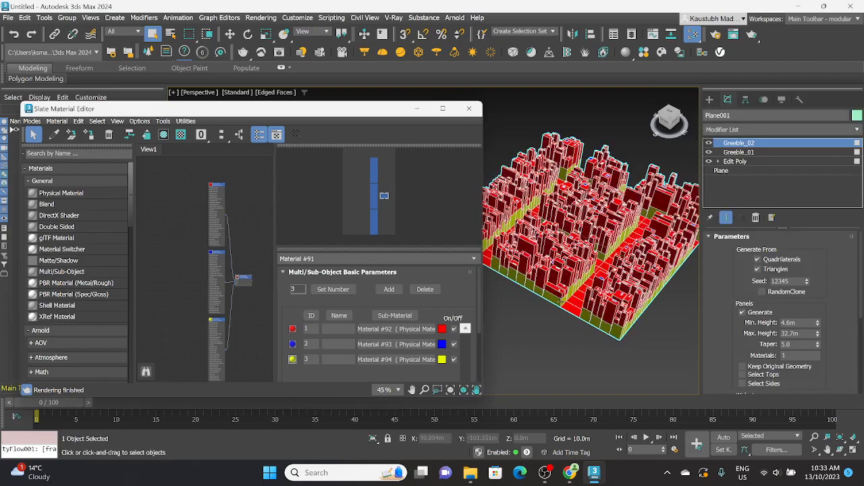
scroll(581, 310, up, 3)
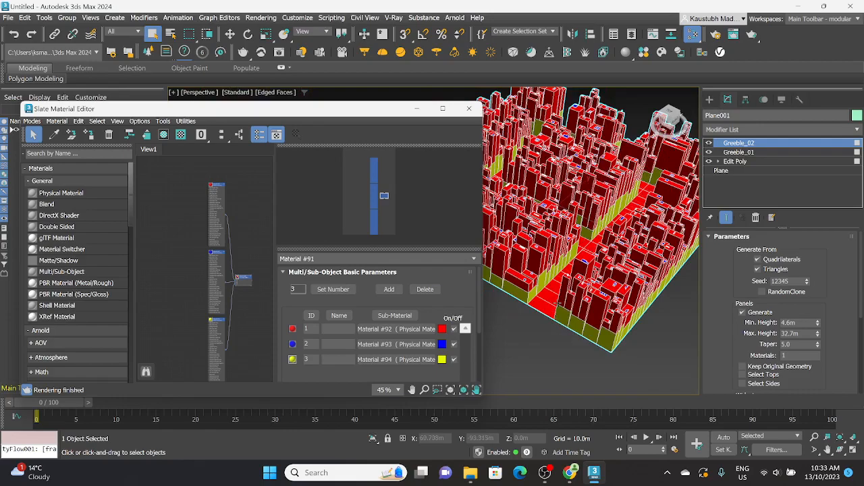
scroll(554, 310, up, 5)
scroll(577, 285, down, 10)
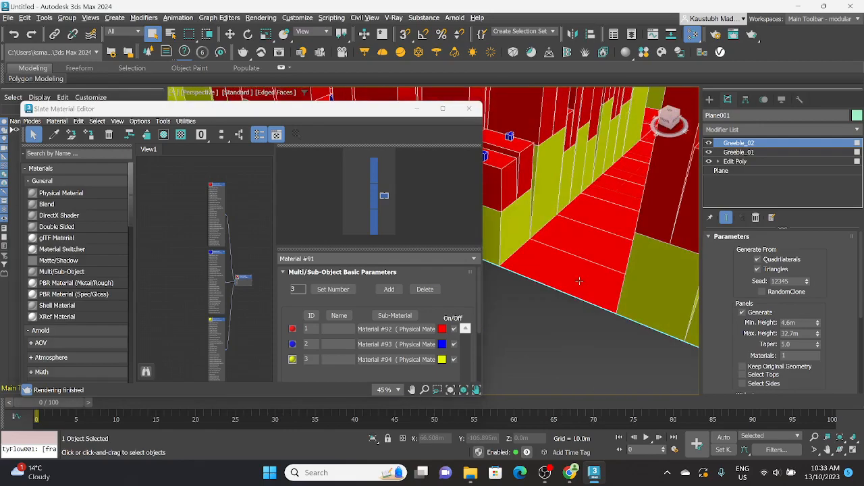
scroll(535, 307, up, 10)
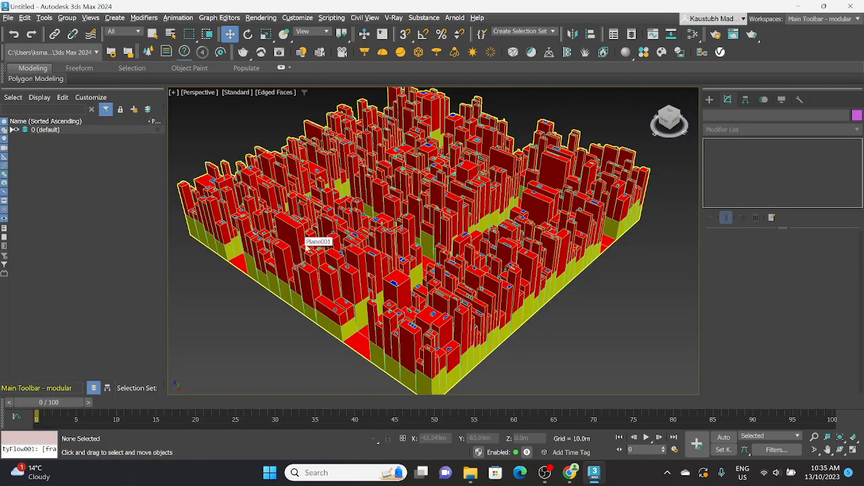
scroll(305, 247, down, 5)
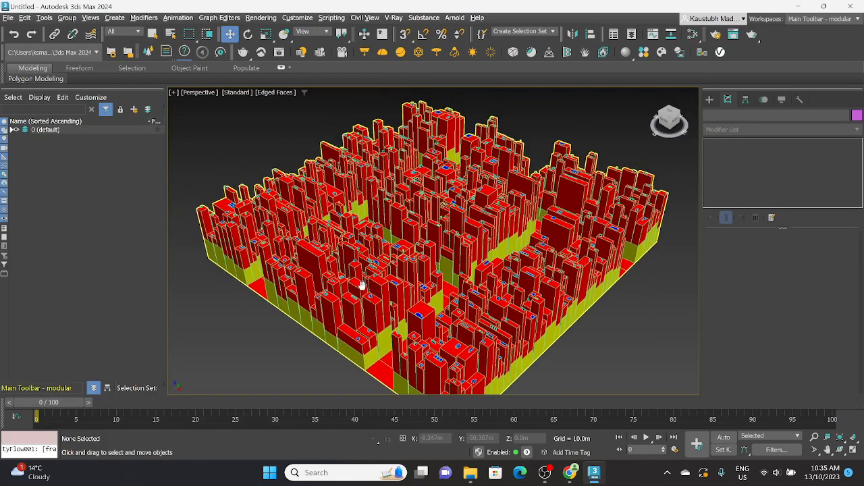